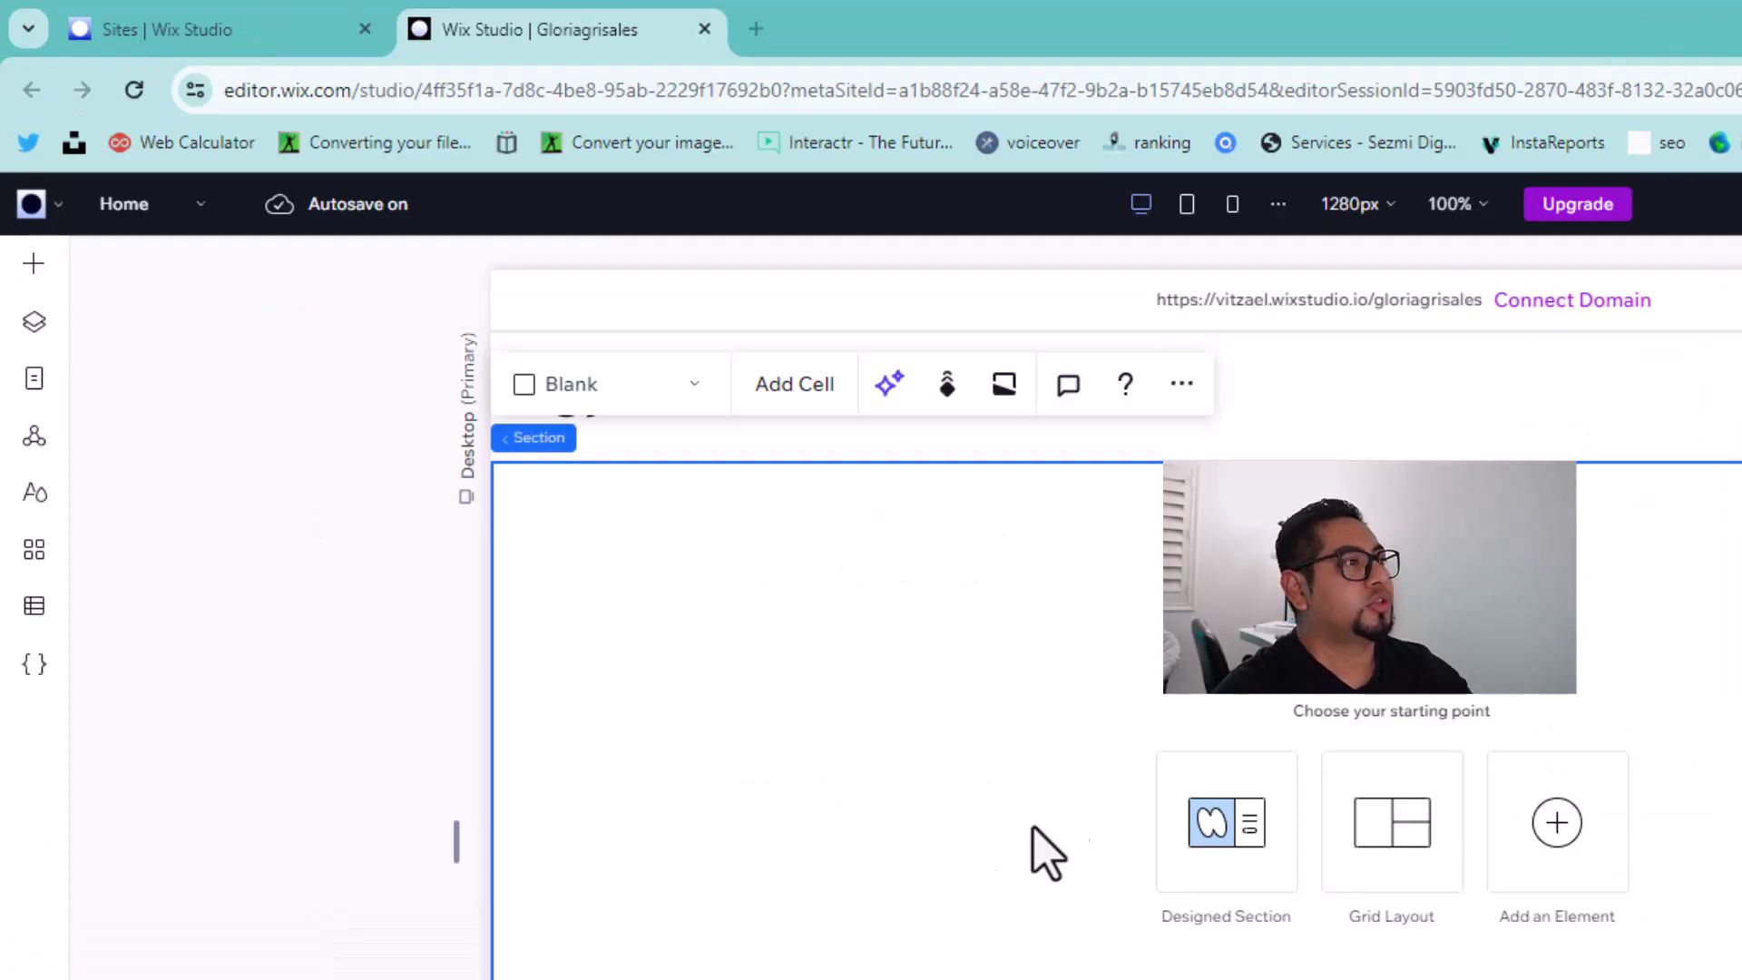
Open the Add Elements panel from the left toolbar.
left_click(33, 279)
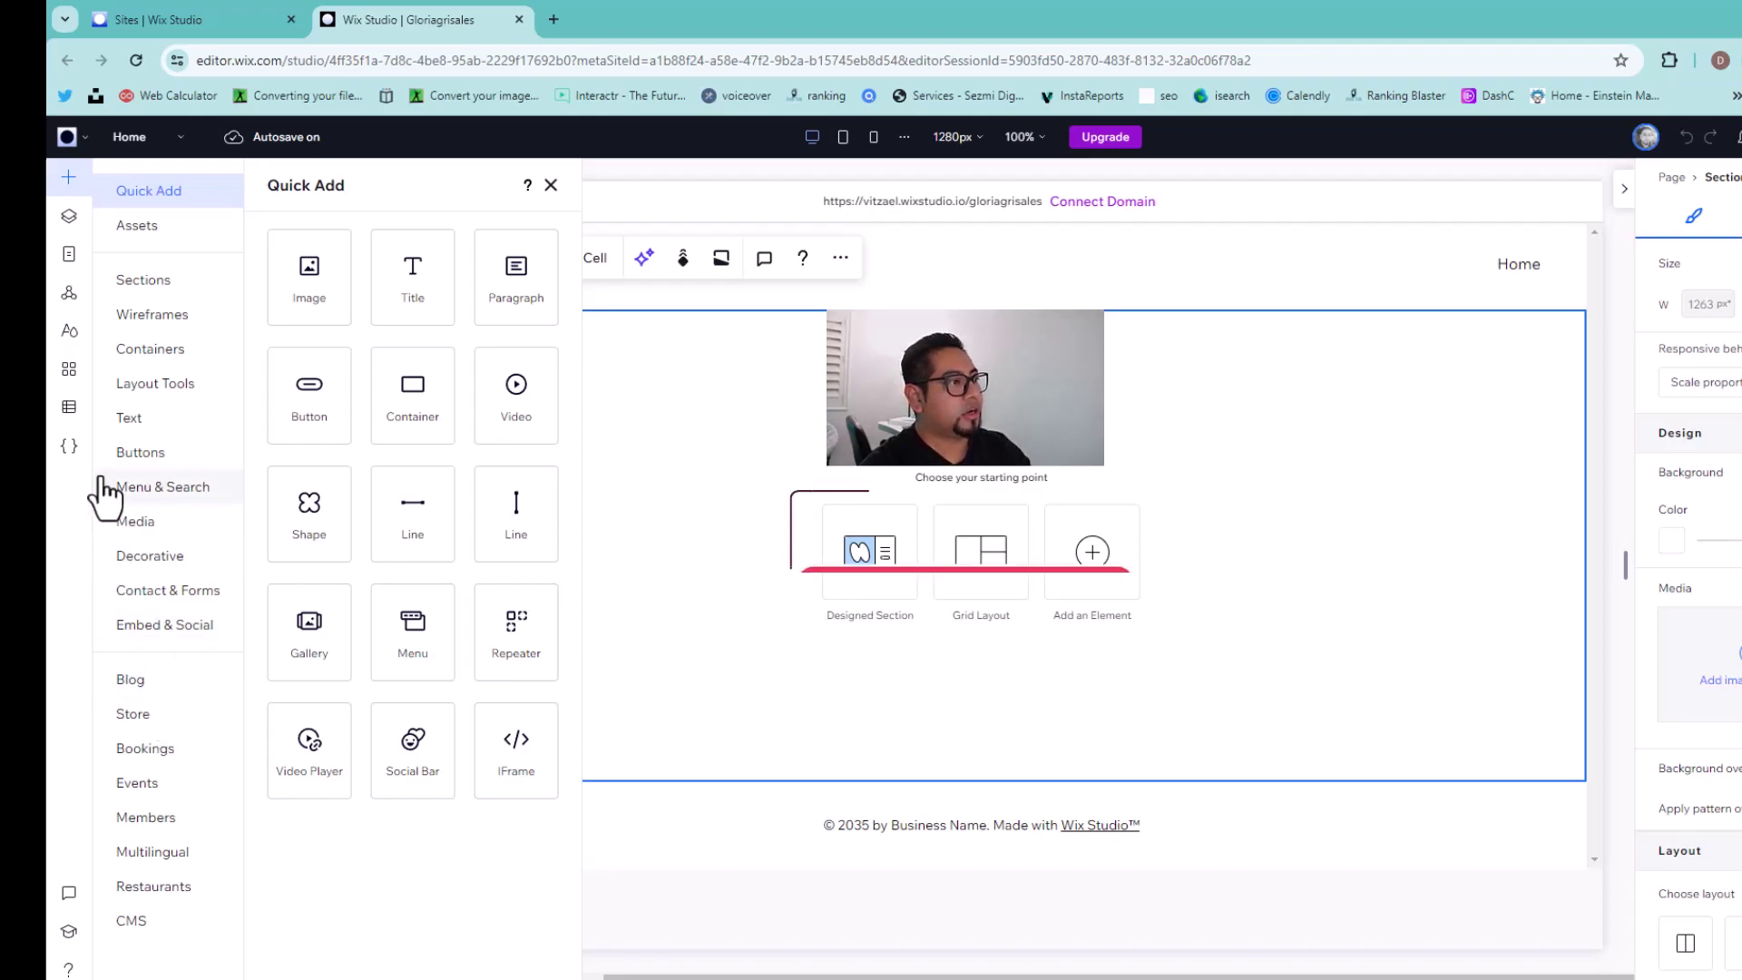
Enable developer mode with Start Coding so the Home page code editor appears.
left_click(70, 446)
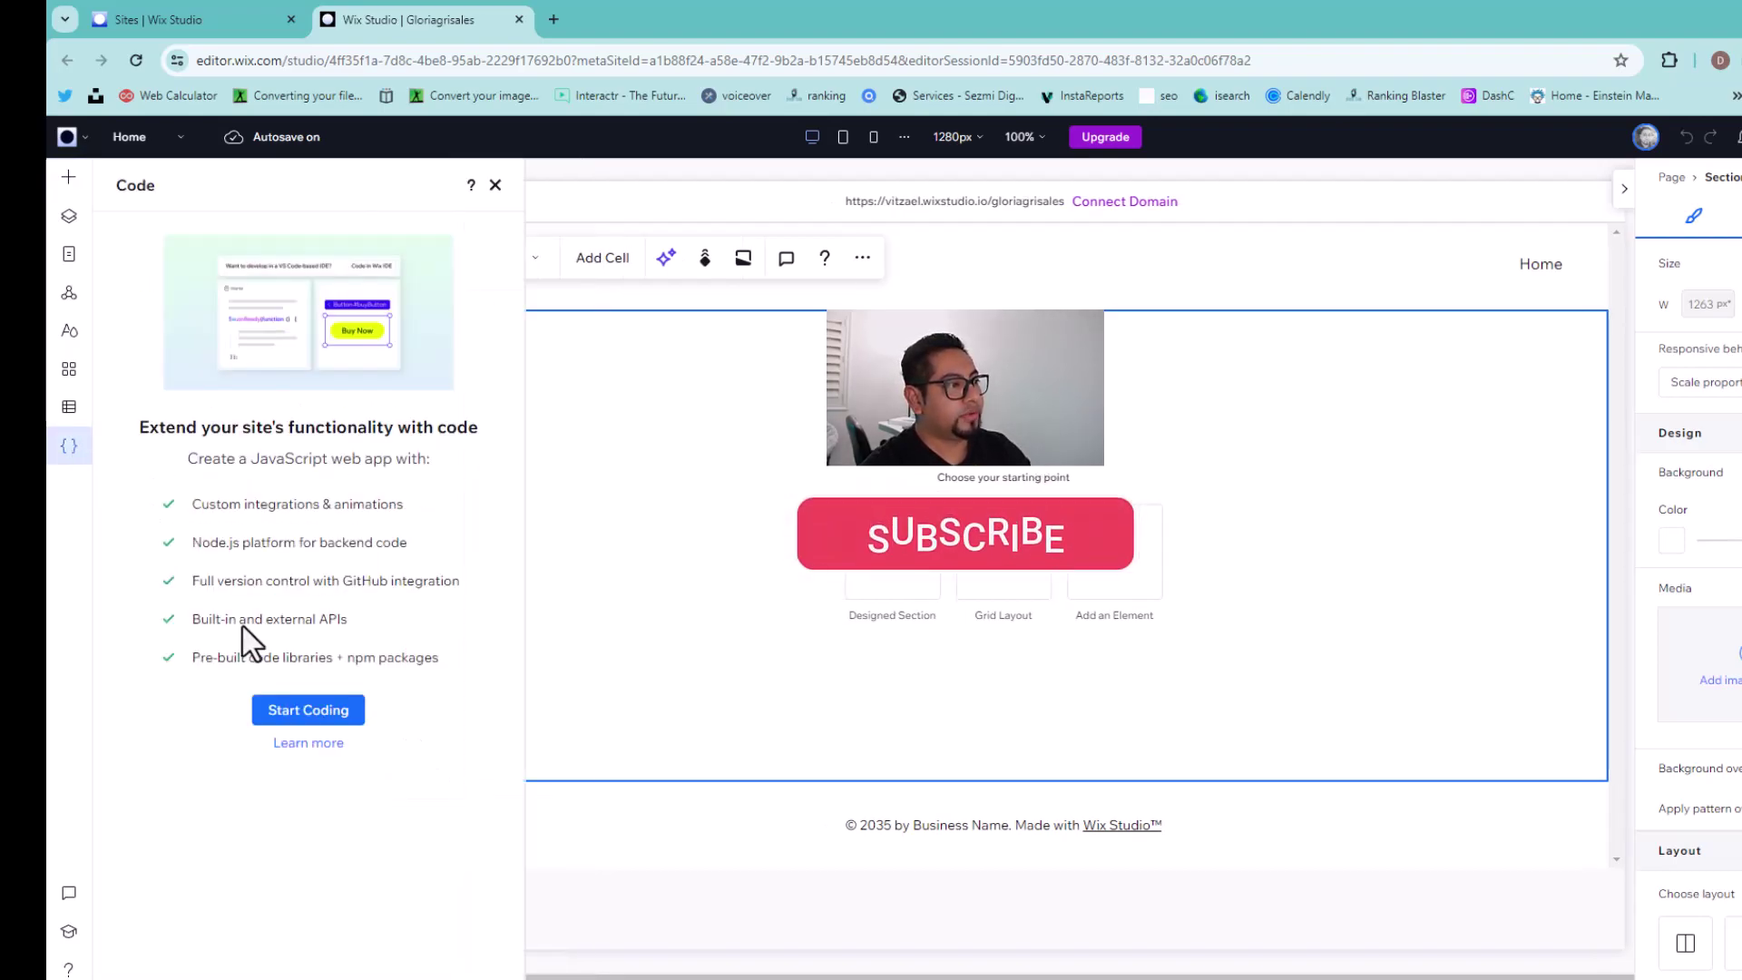
left_click(318, 720)
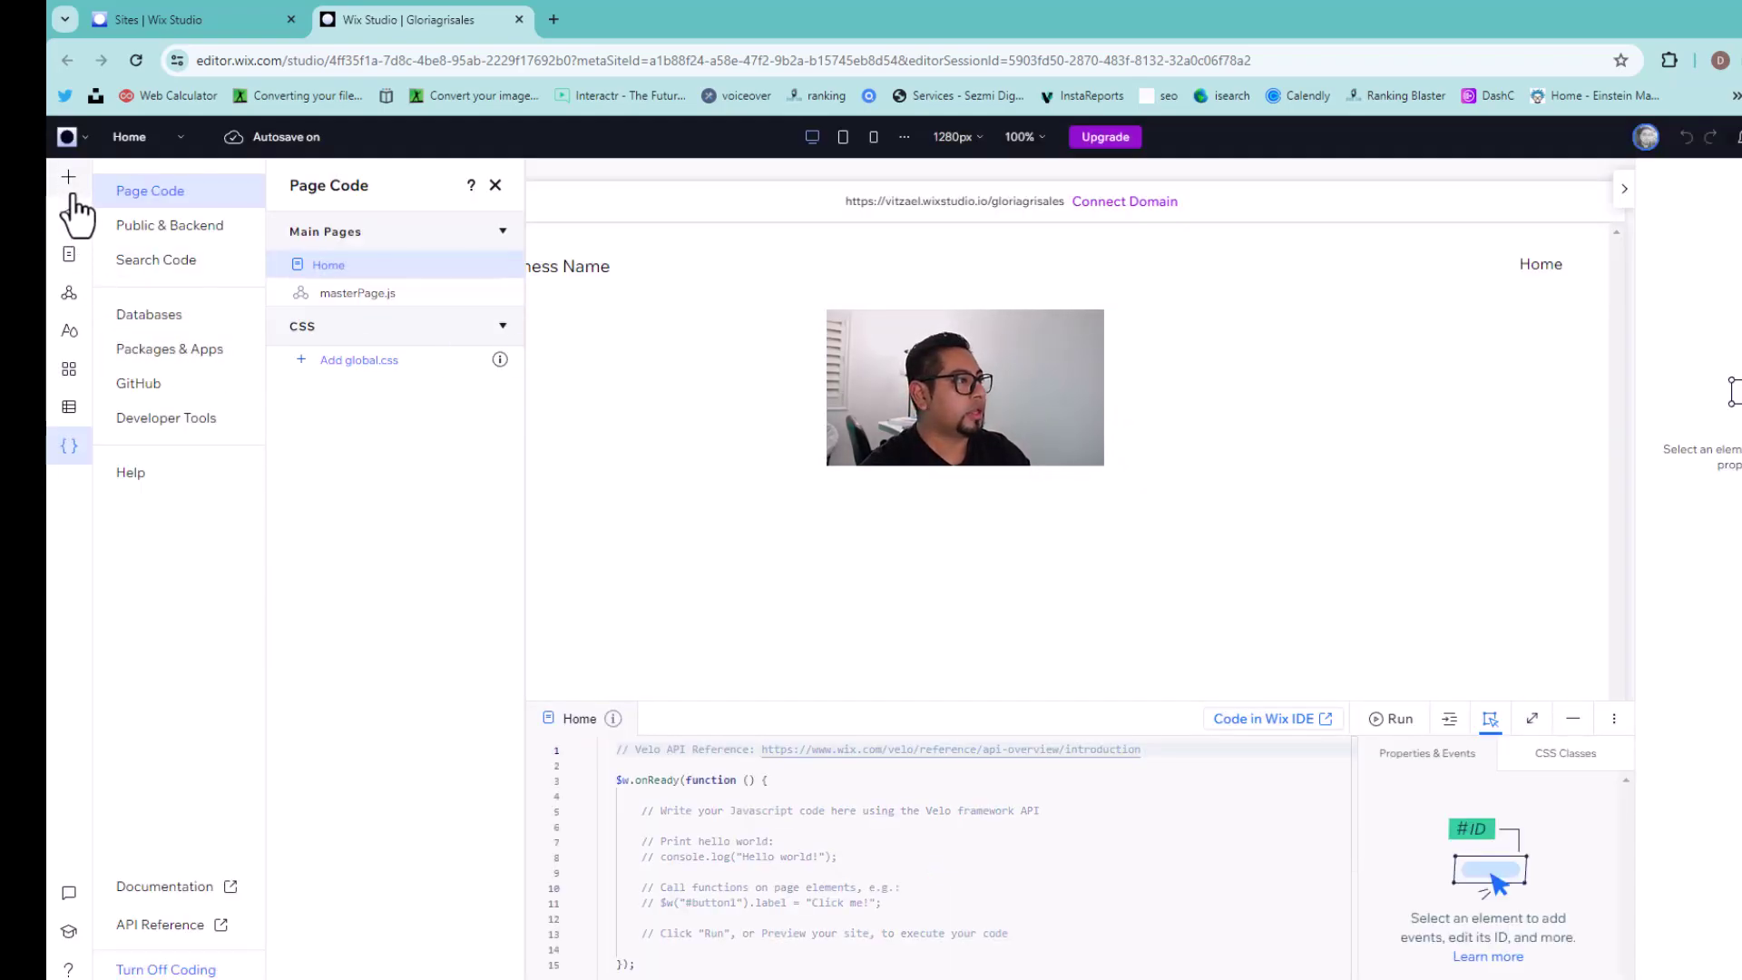
left_click(71, 183)
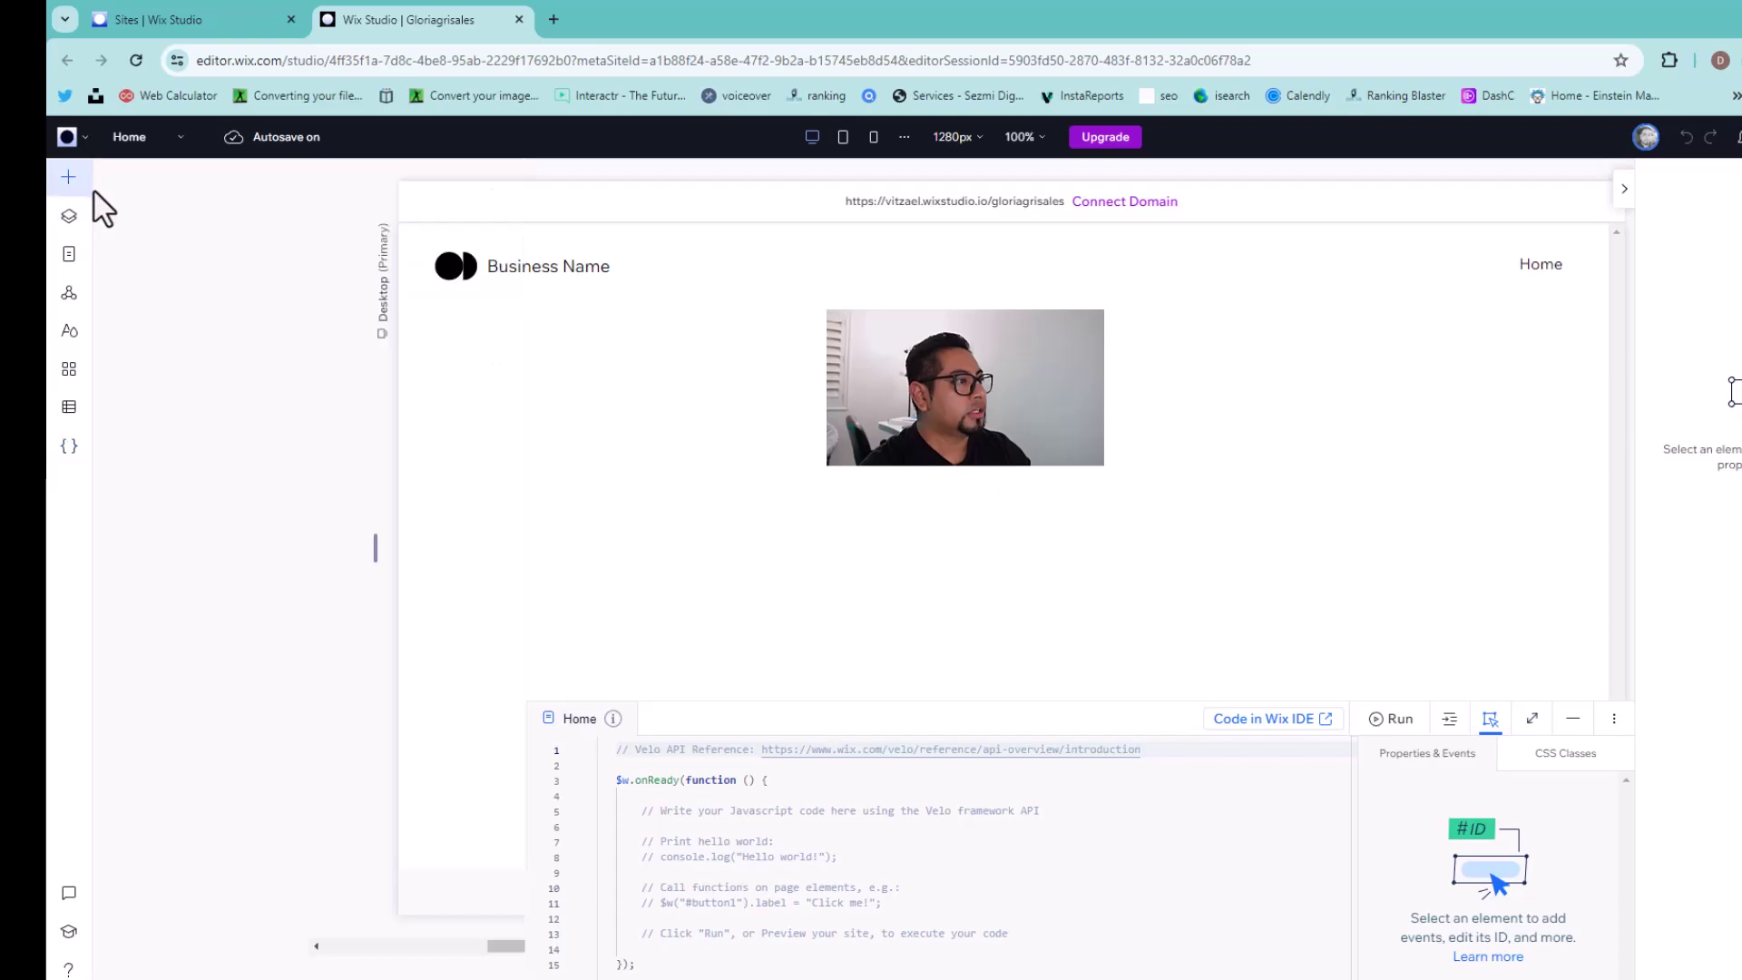
Show the Input category and browse its text inputs, checkboxes and other form fields.
left_click(136, 662)
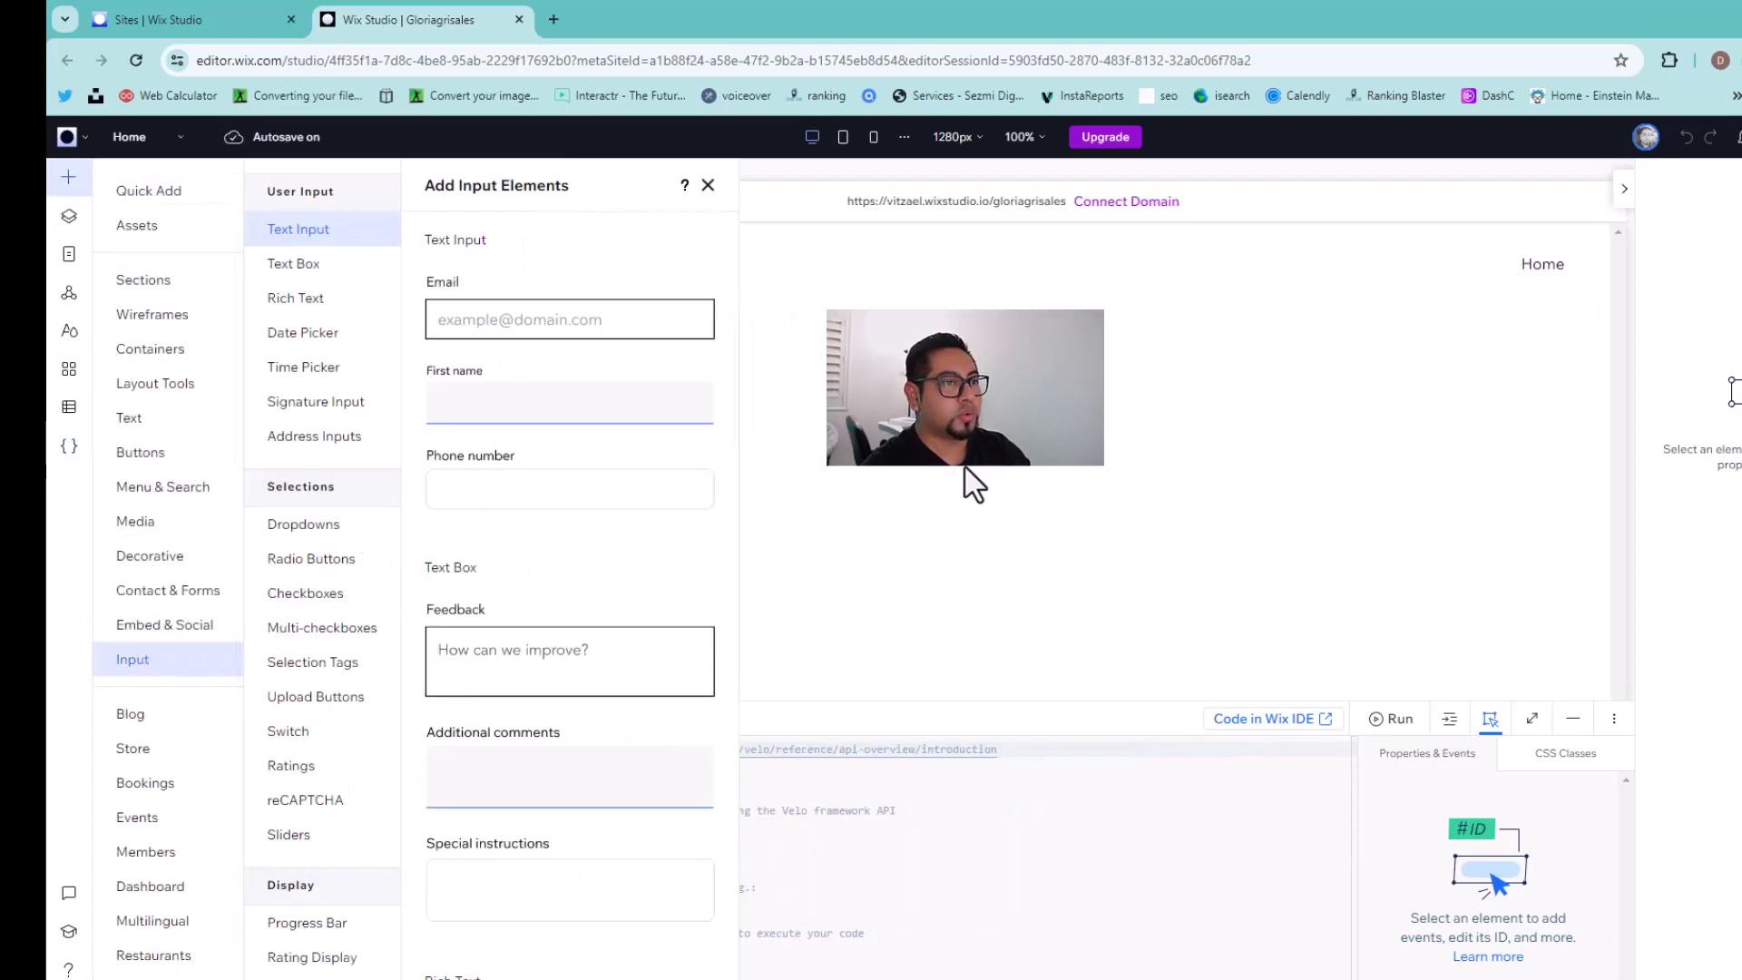
scroll(563, 549, "down", 2)
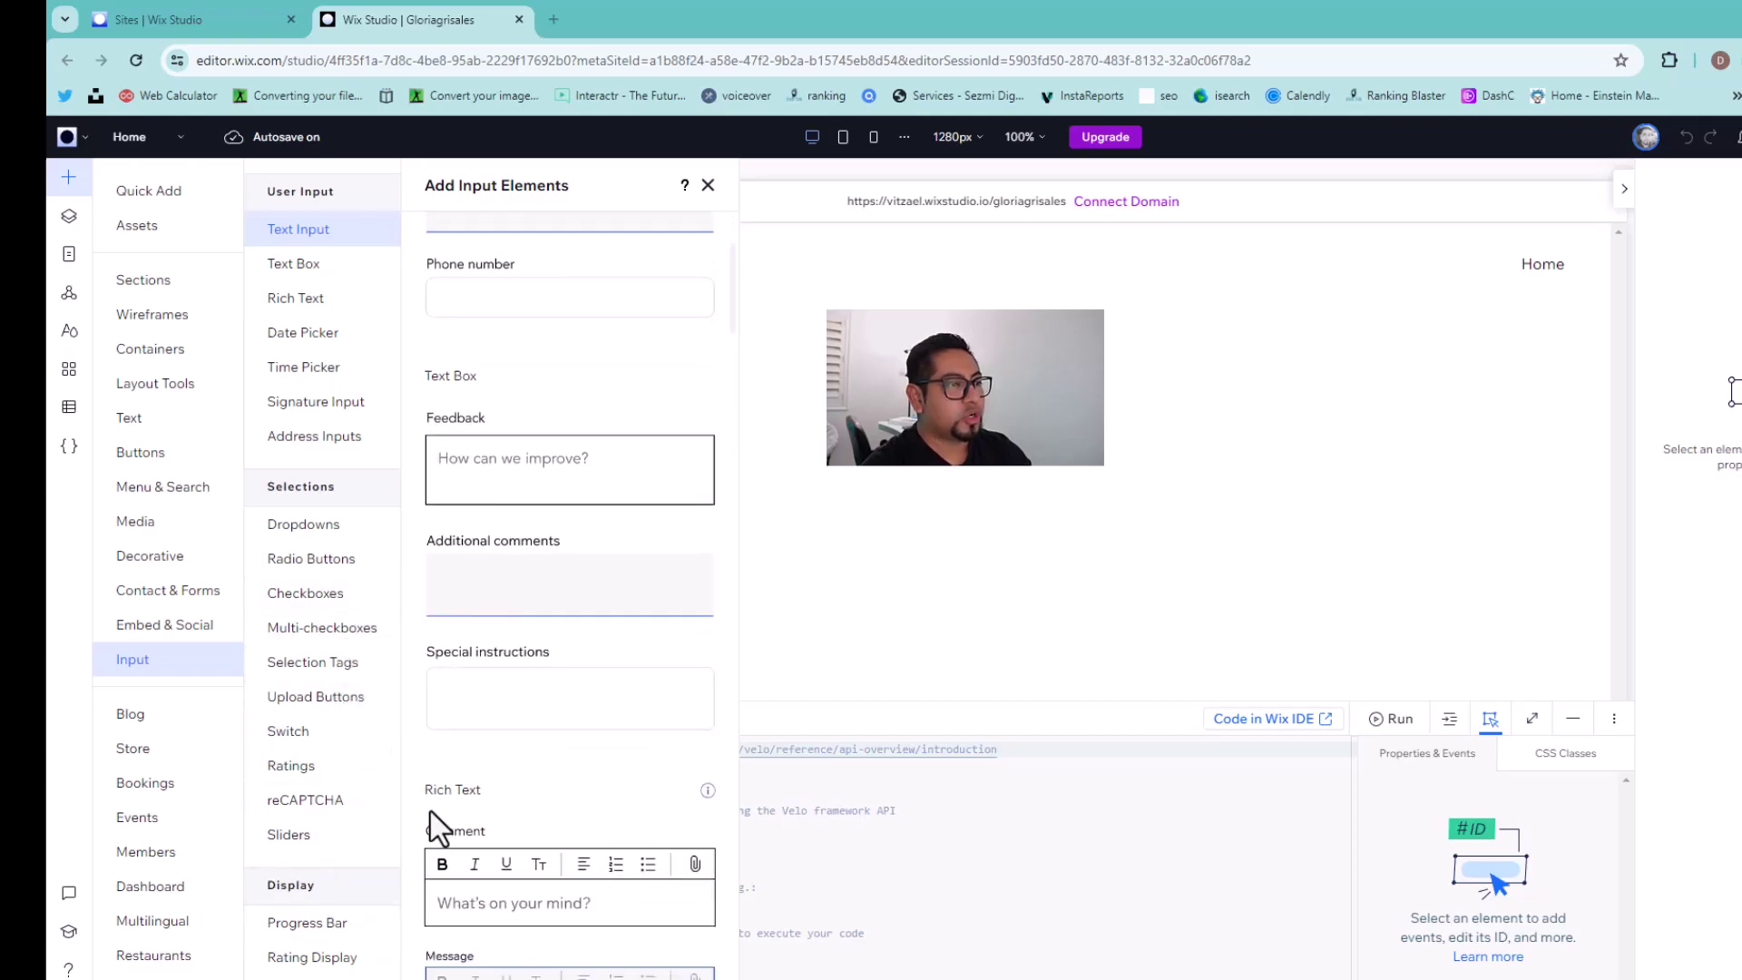
scroll(436, 836, "down", 10)
scroll(438, 858, "down", 10)
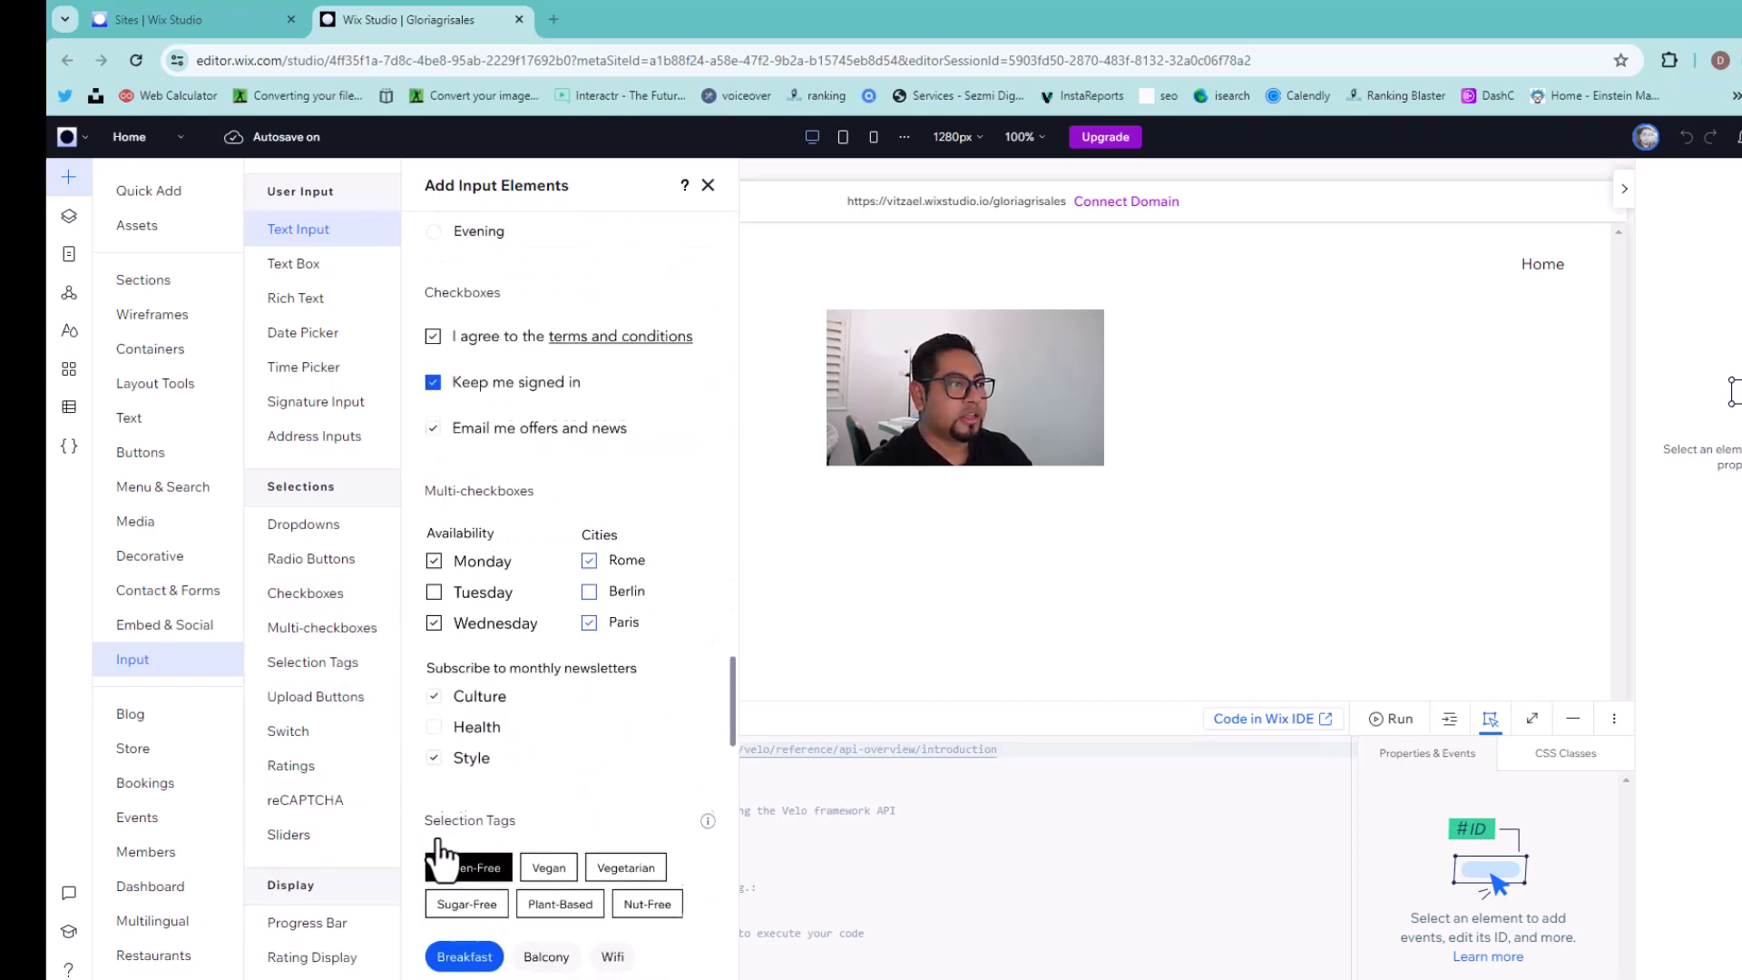
scroll(442, 849, "up", 5)
scroll(446, 849, "up", 10)
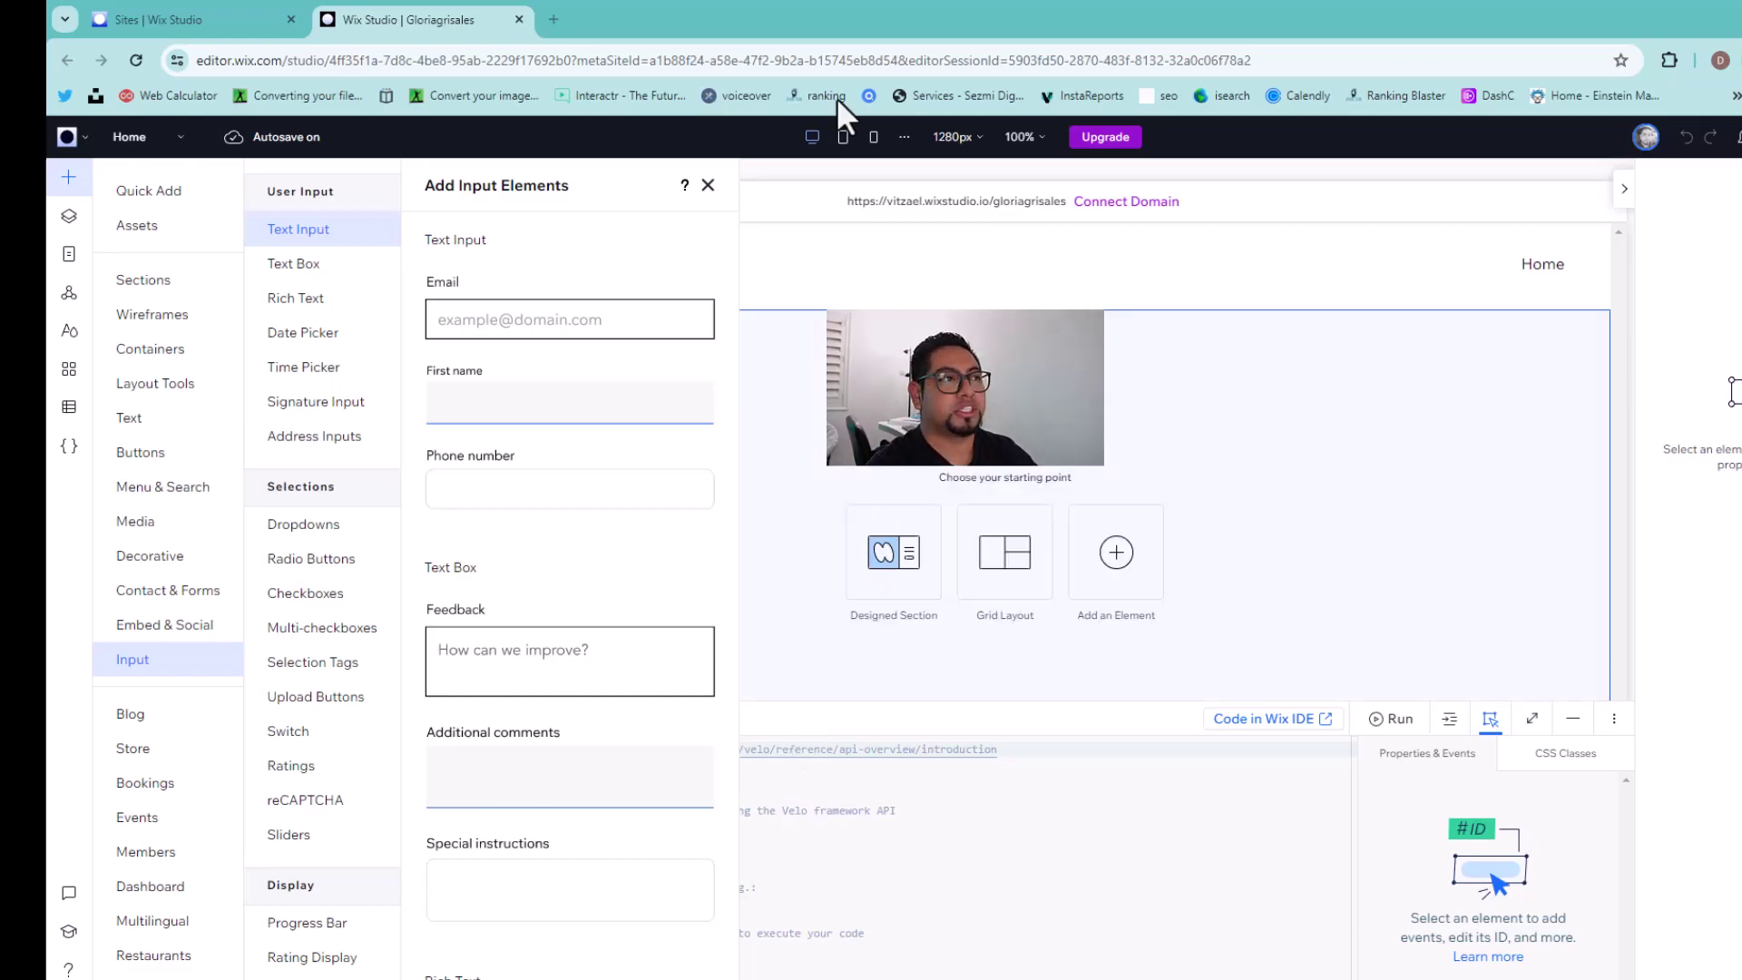
Close the Add panel, collapse the code editor, and start a new Dynamic Page from Pages.
left_click(709, 187)
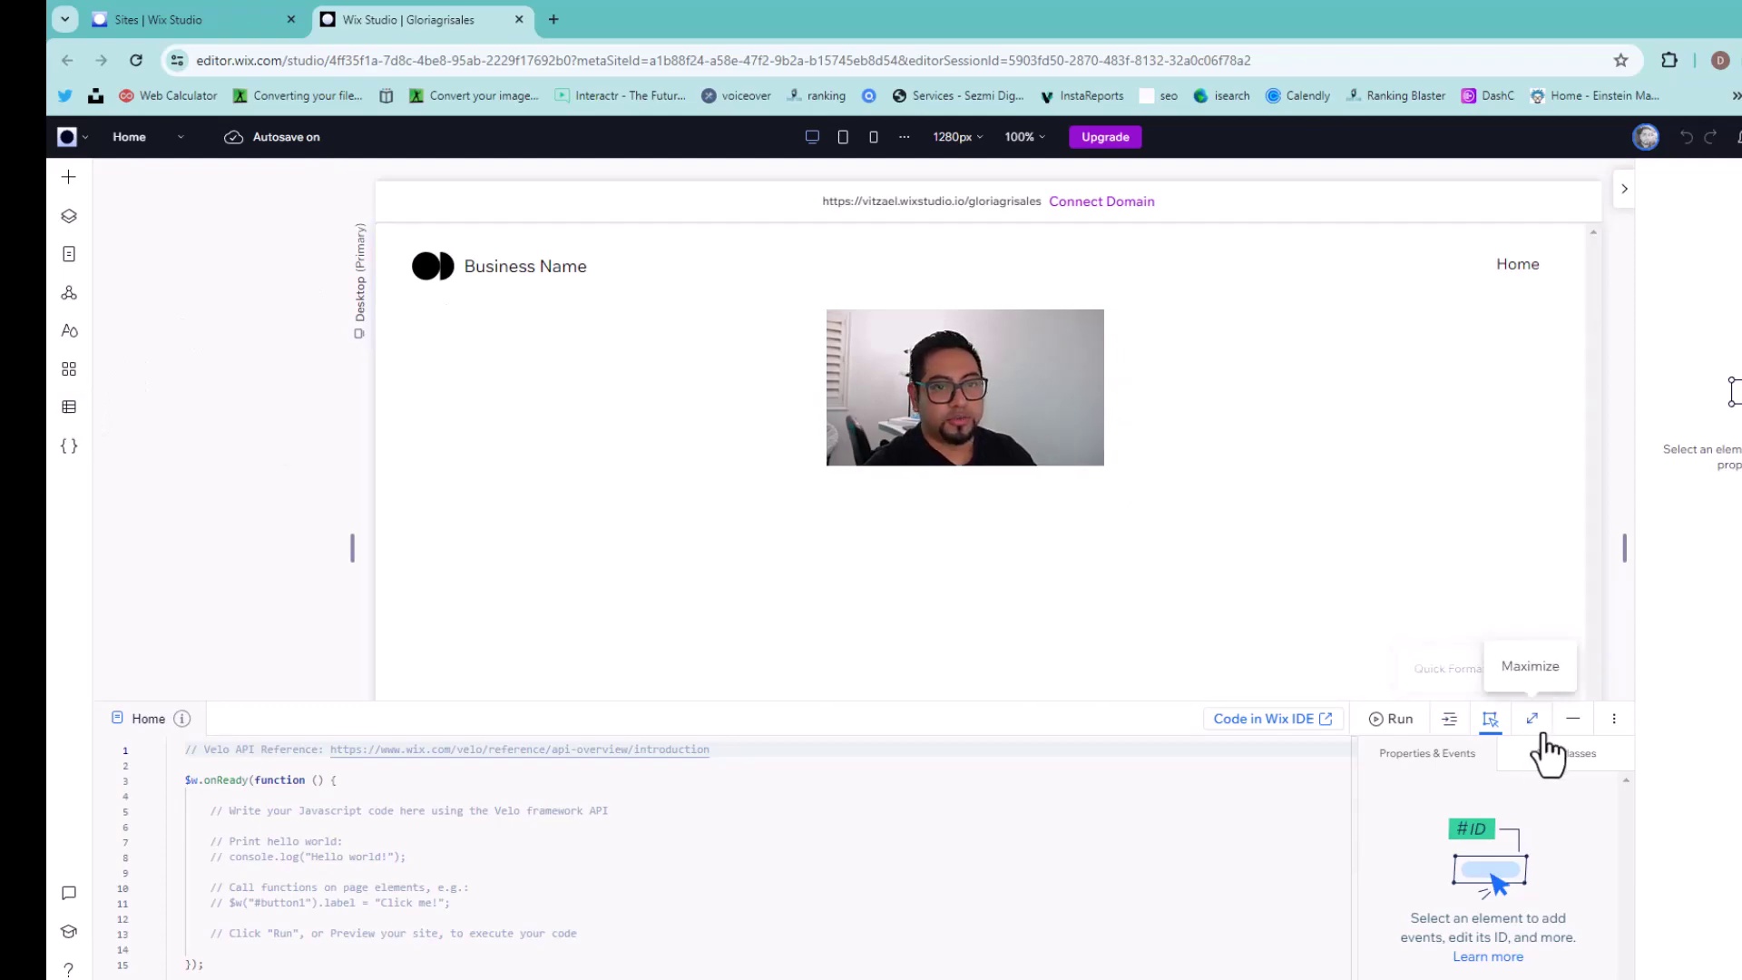
left_click(1577, 726)
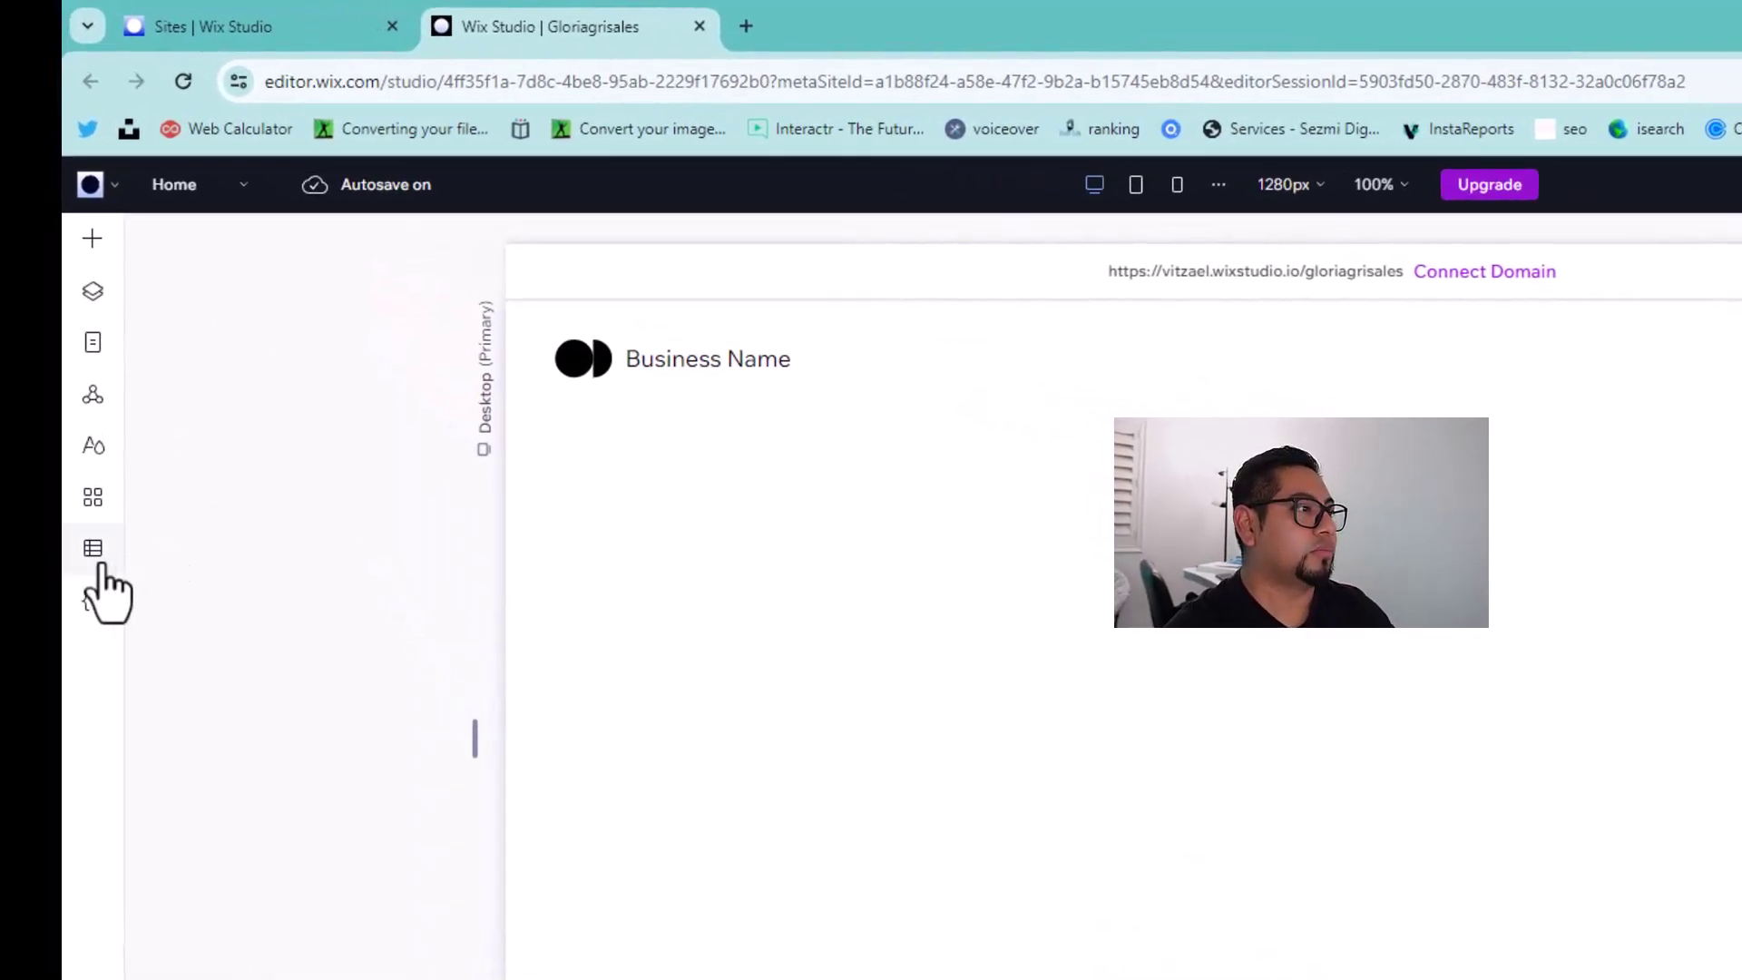
left_click(93, 344)
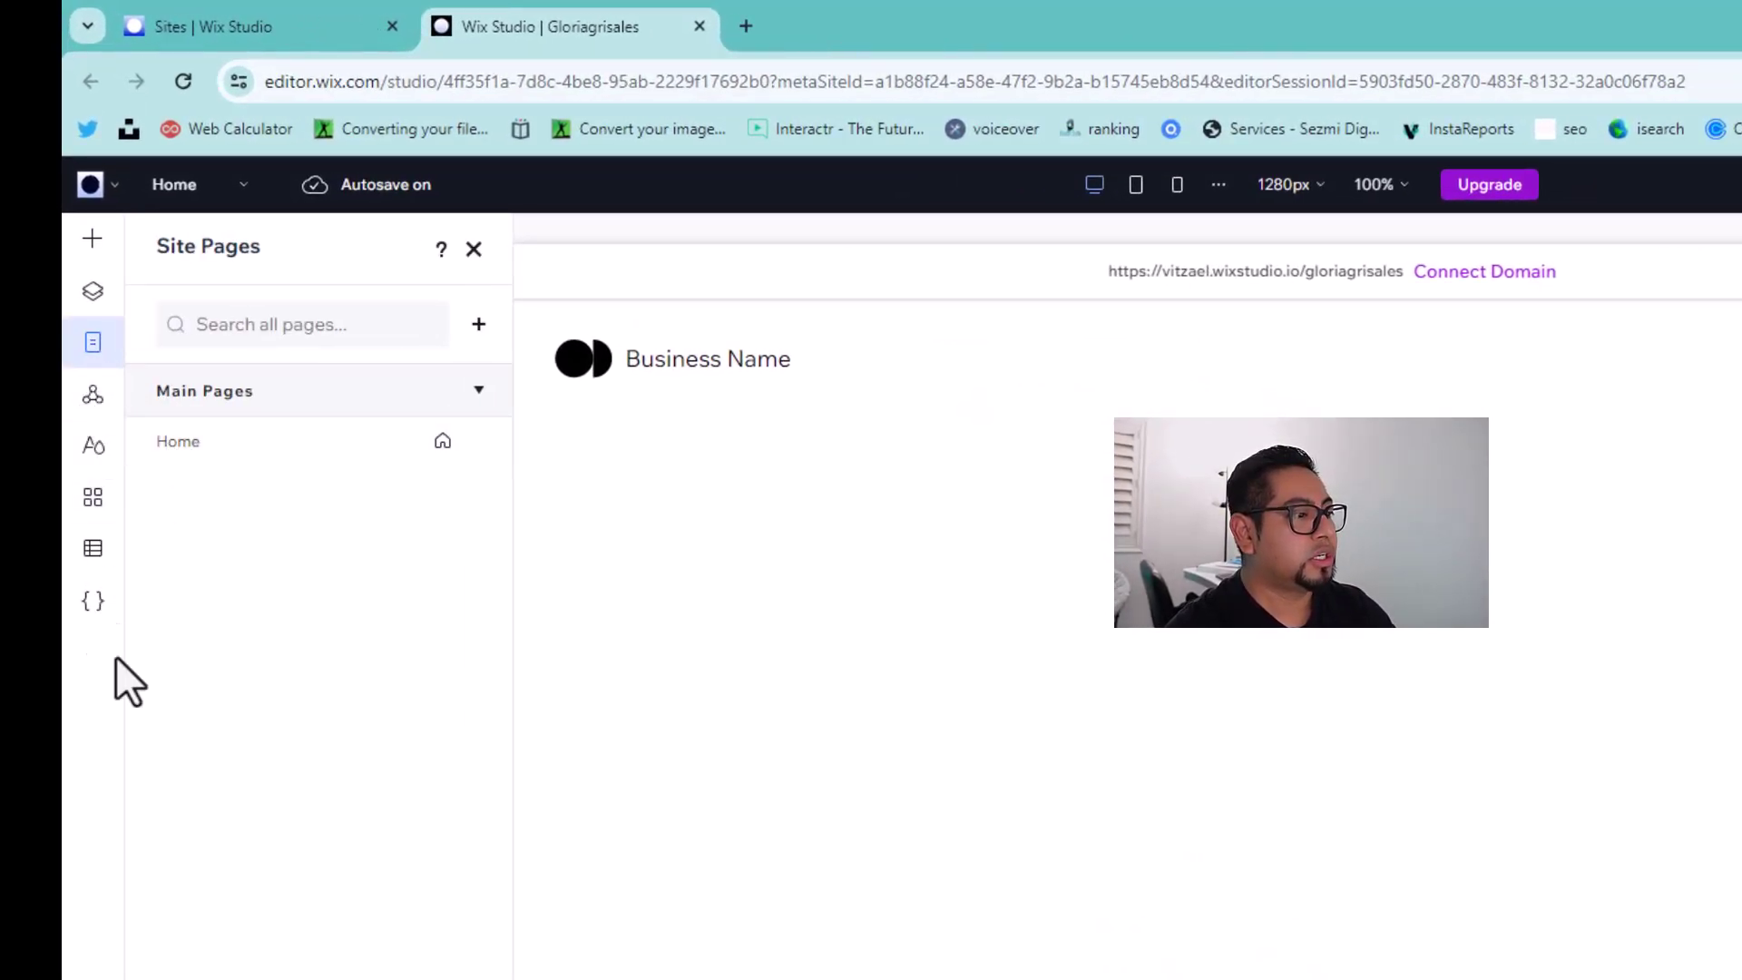
left_click(194, 911)
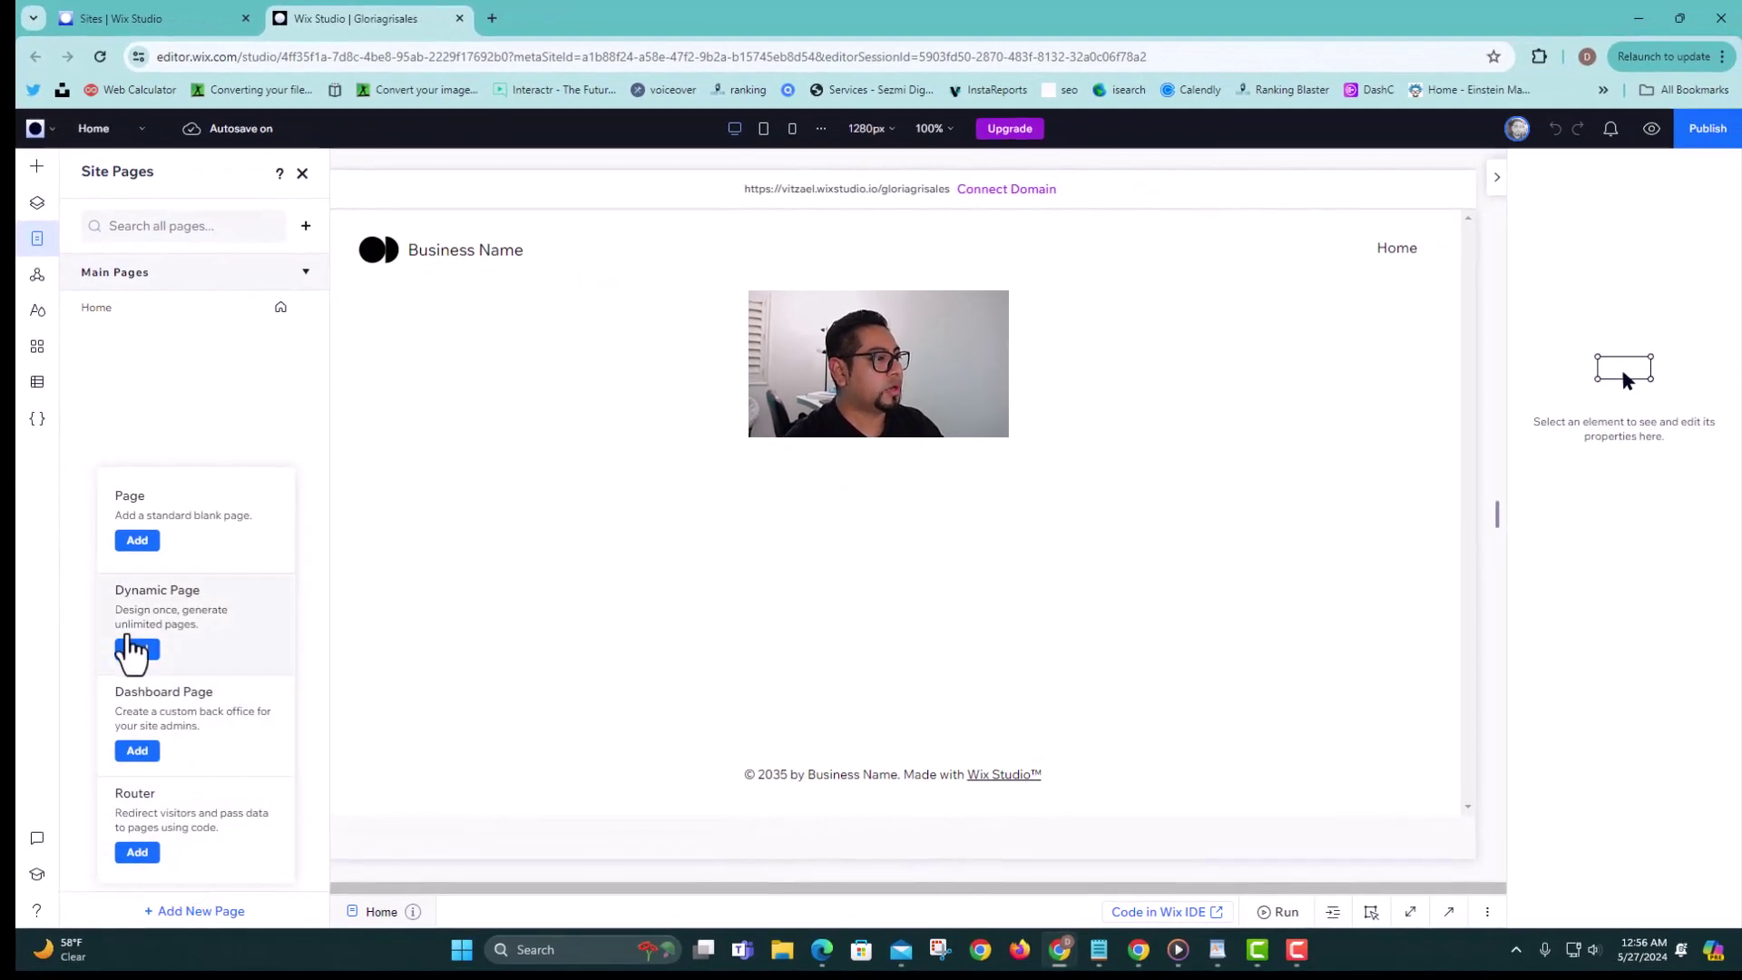
left_click(134, 648)
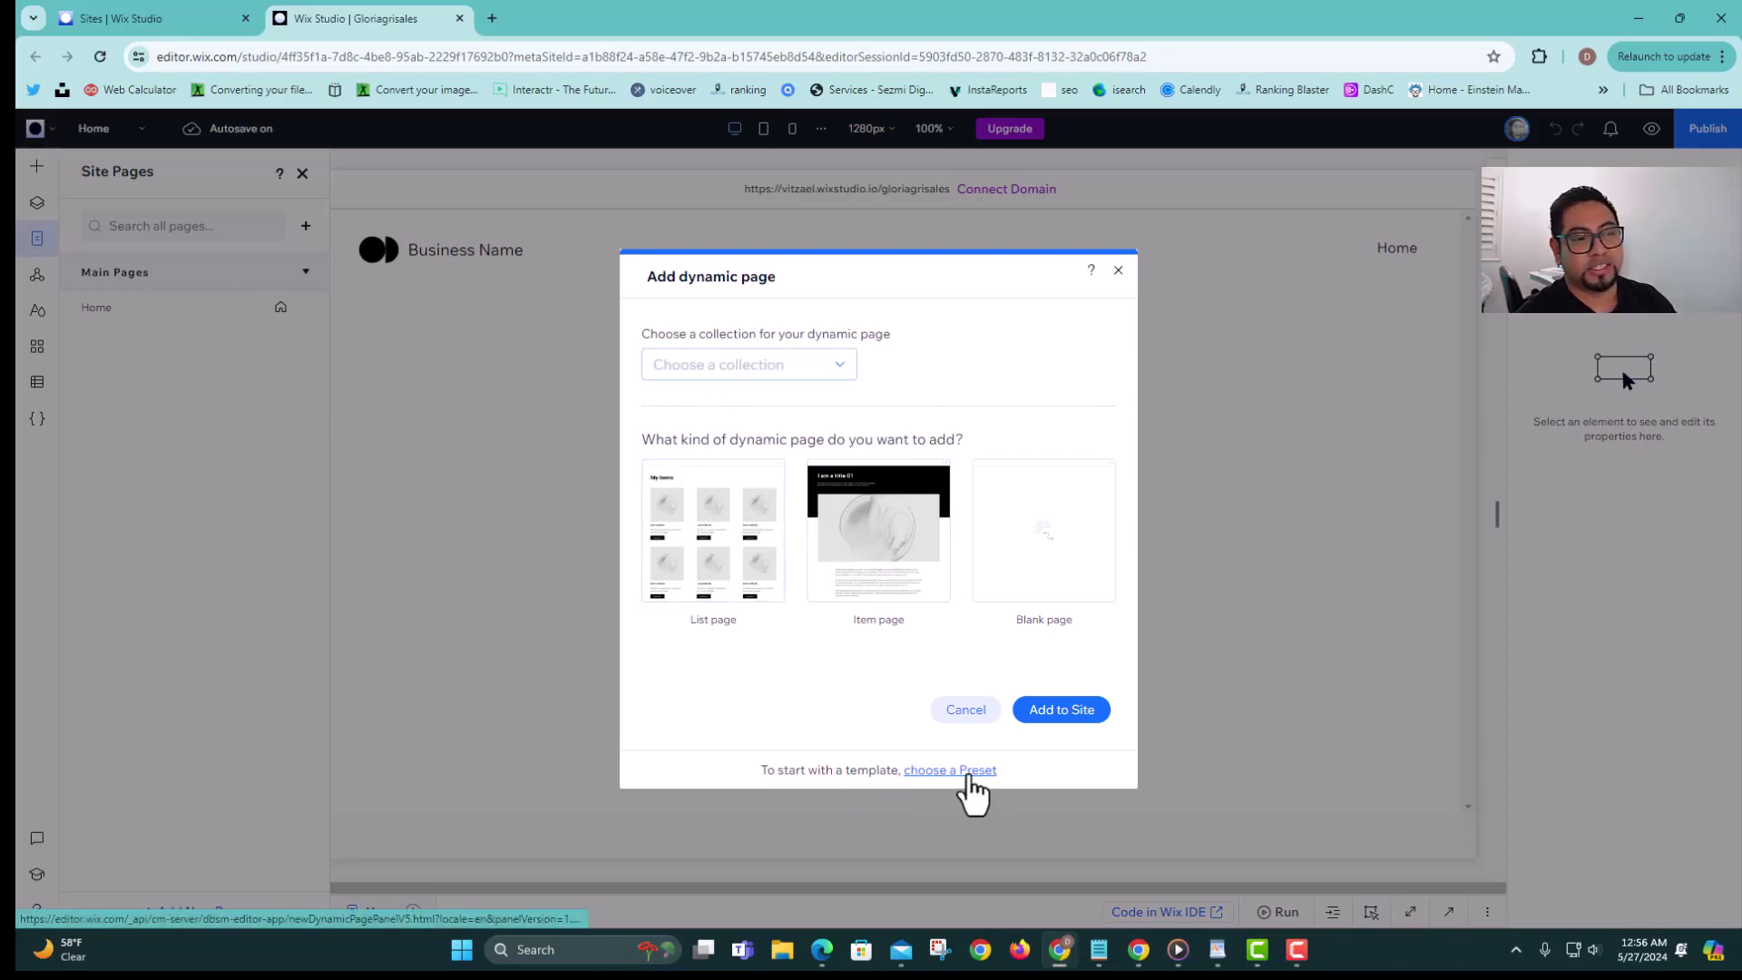
Add the Projects CMS preset to the site from the preset gallery.
left_click(968, 774)
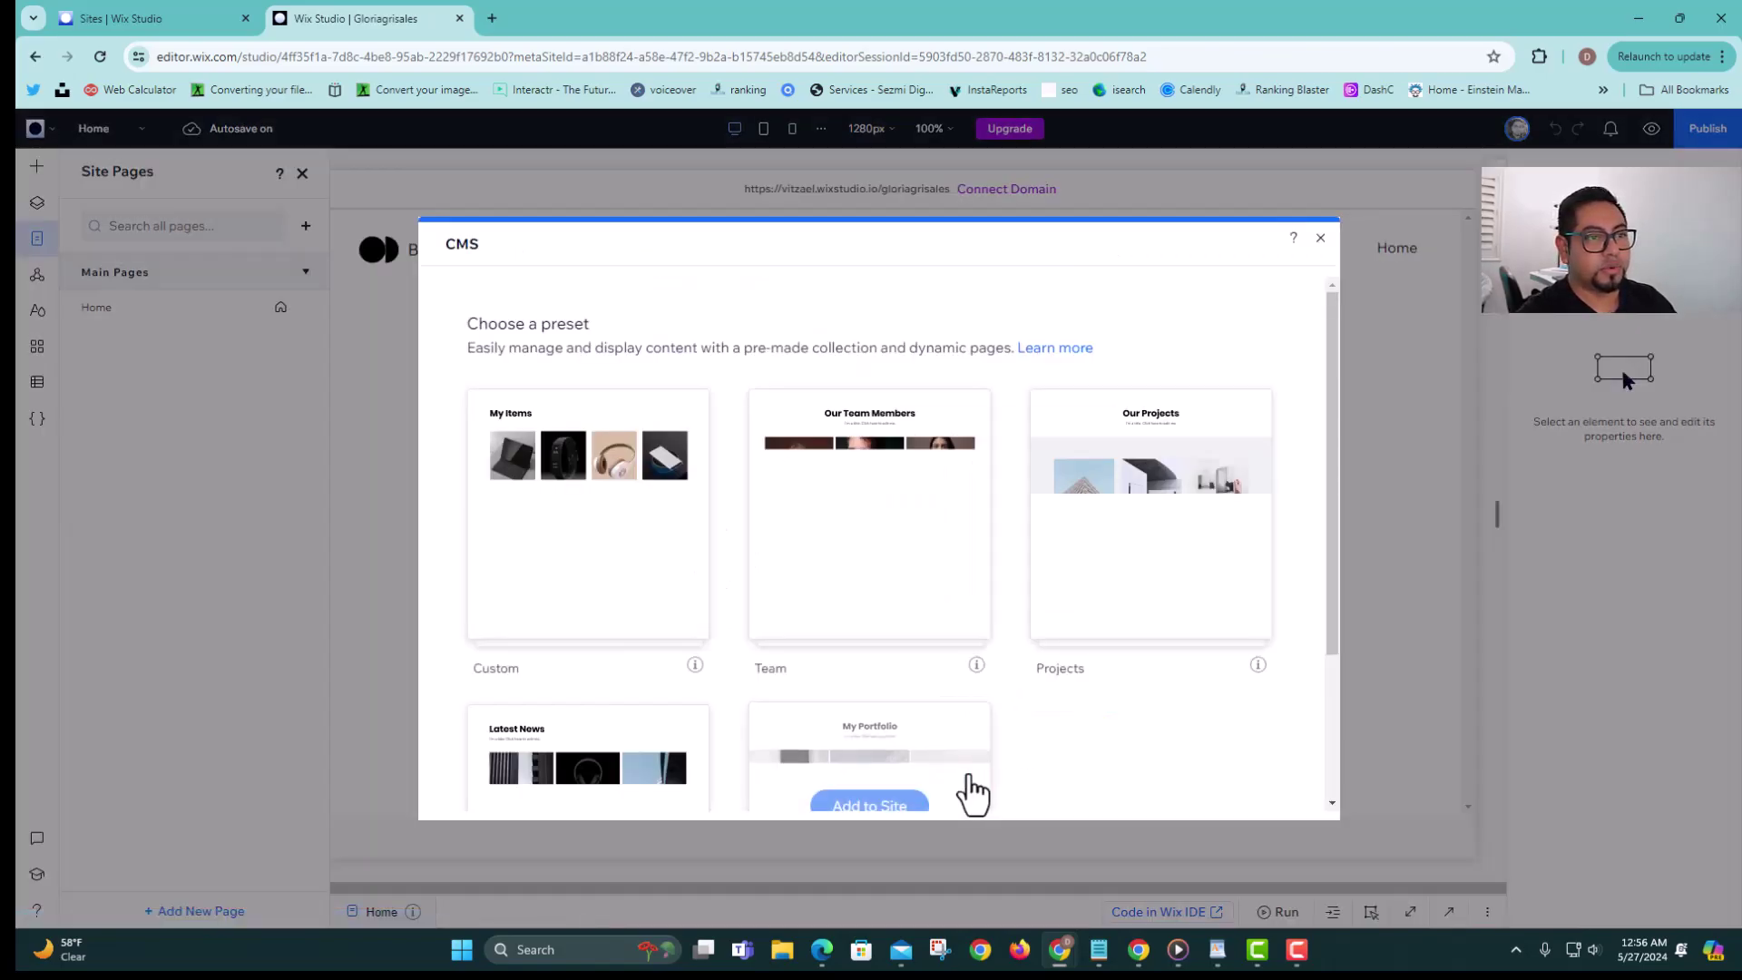
mouse_move(1261, 525)
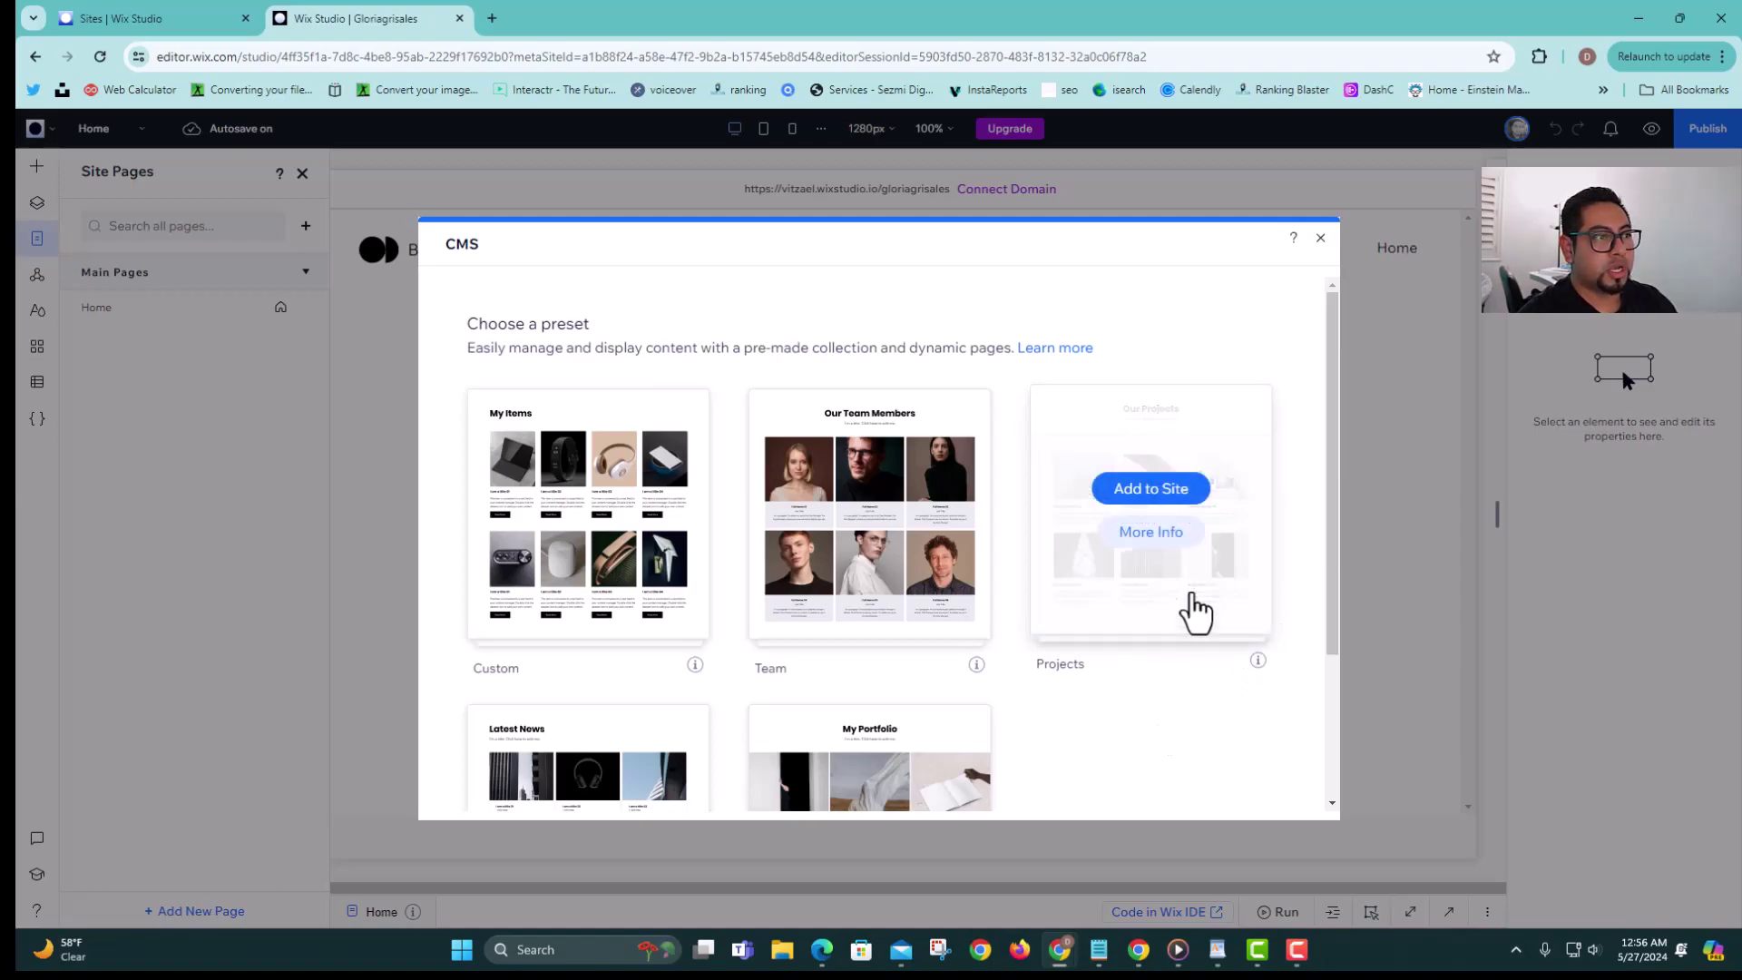
left_click(1171, 491)
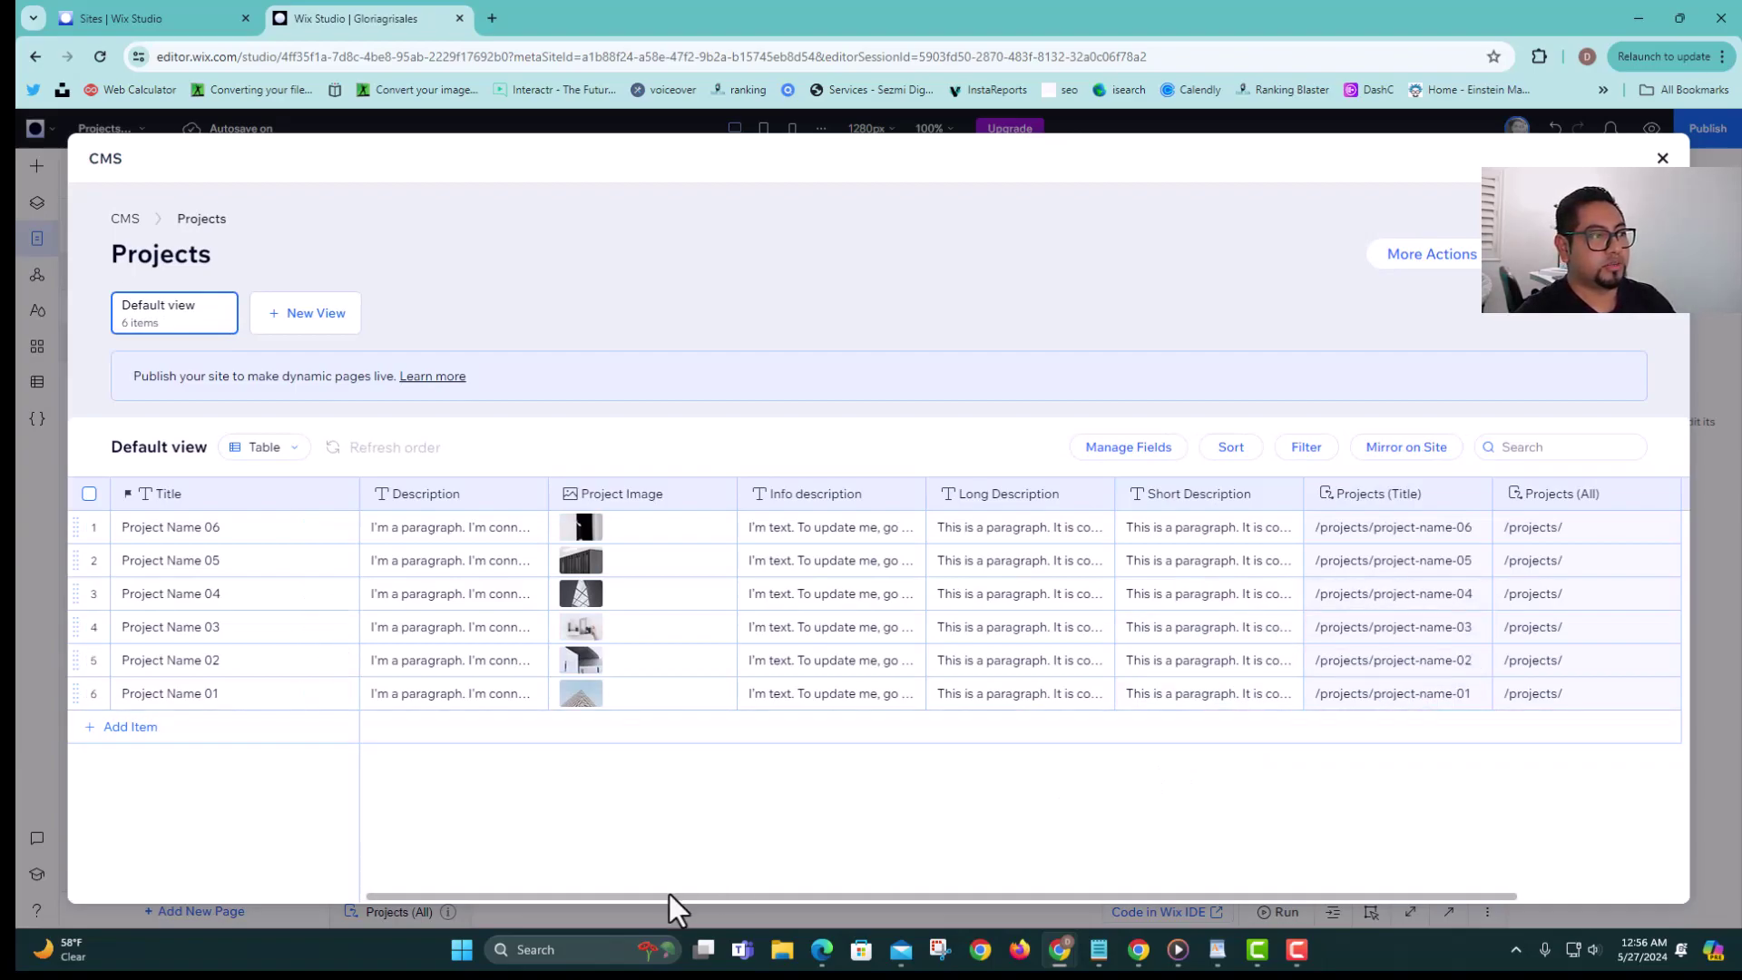
left_click_drag(668, 896, 867, 896)
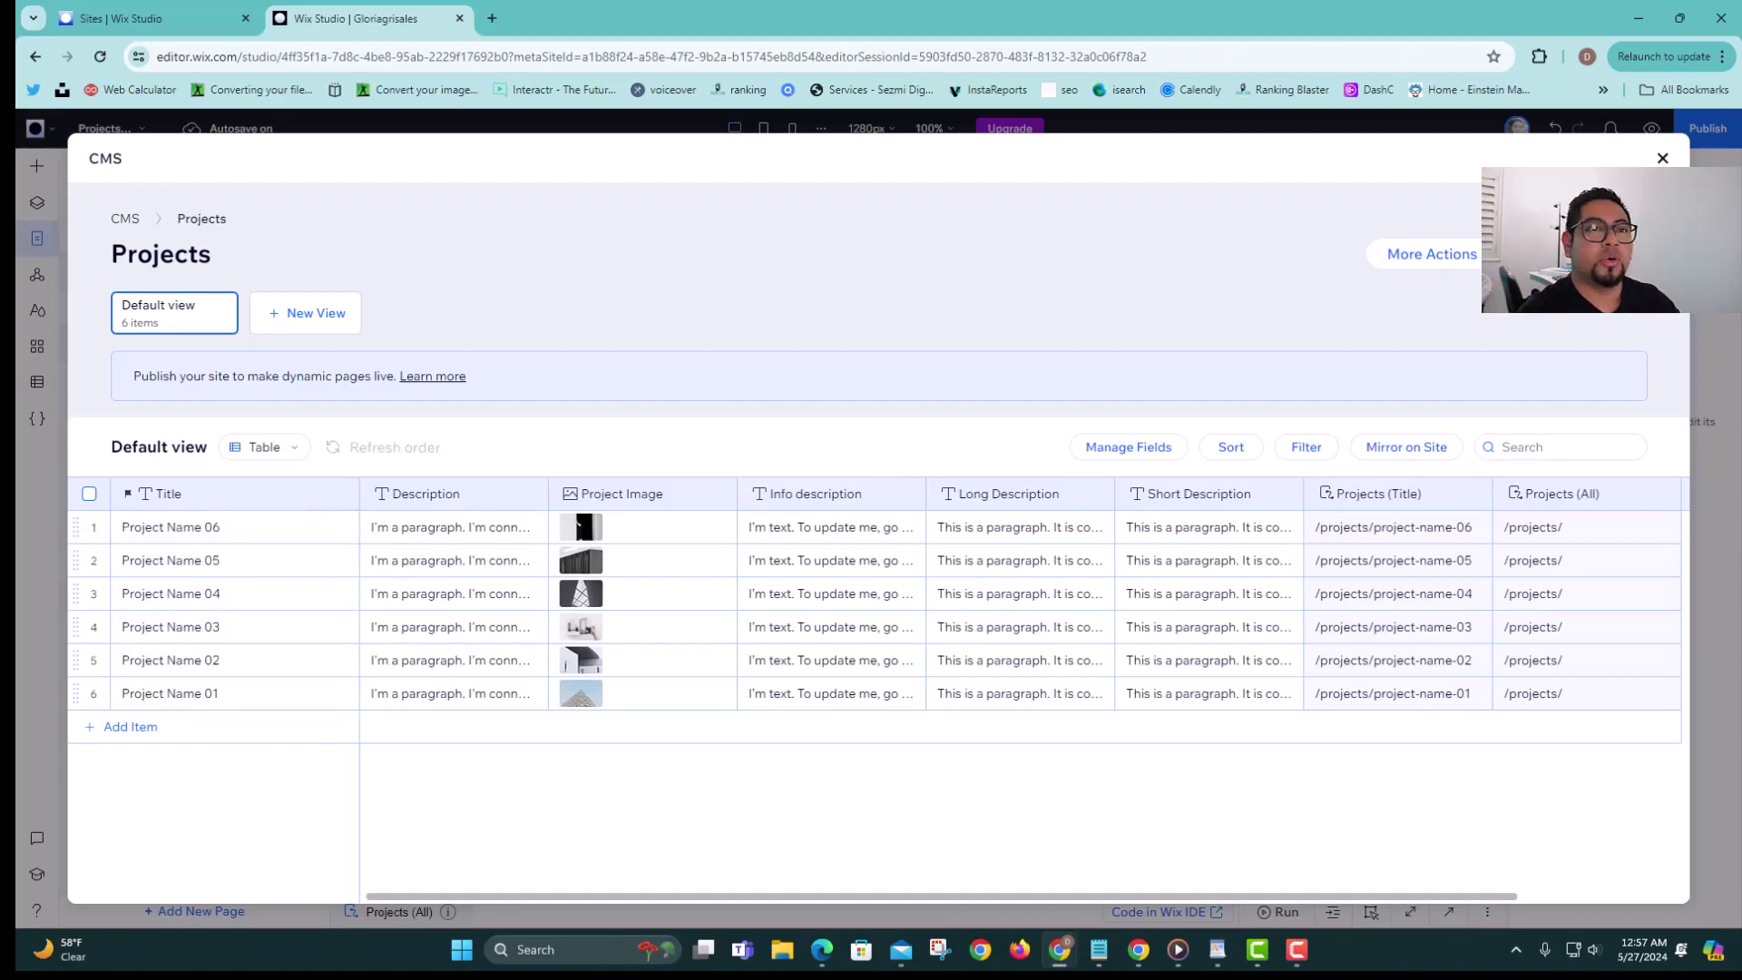
Close the CMS panel and insert an empty row below the Our Projects header cell.
left_click(1662, 161)
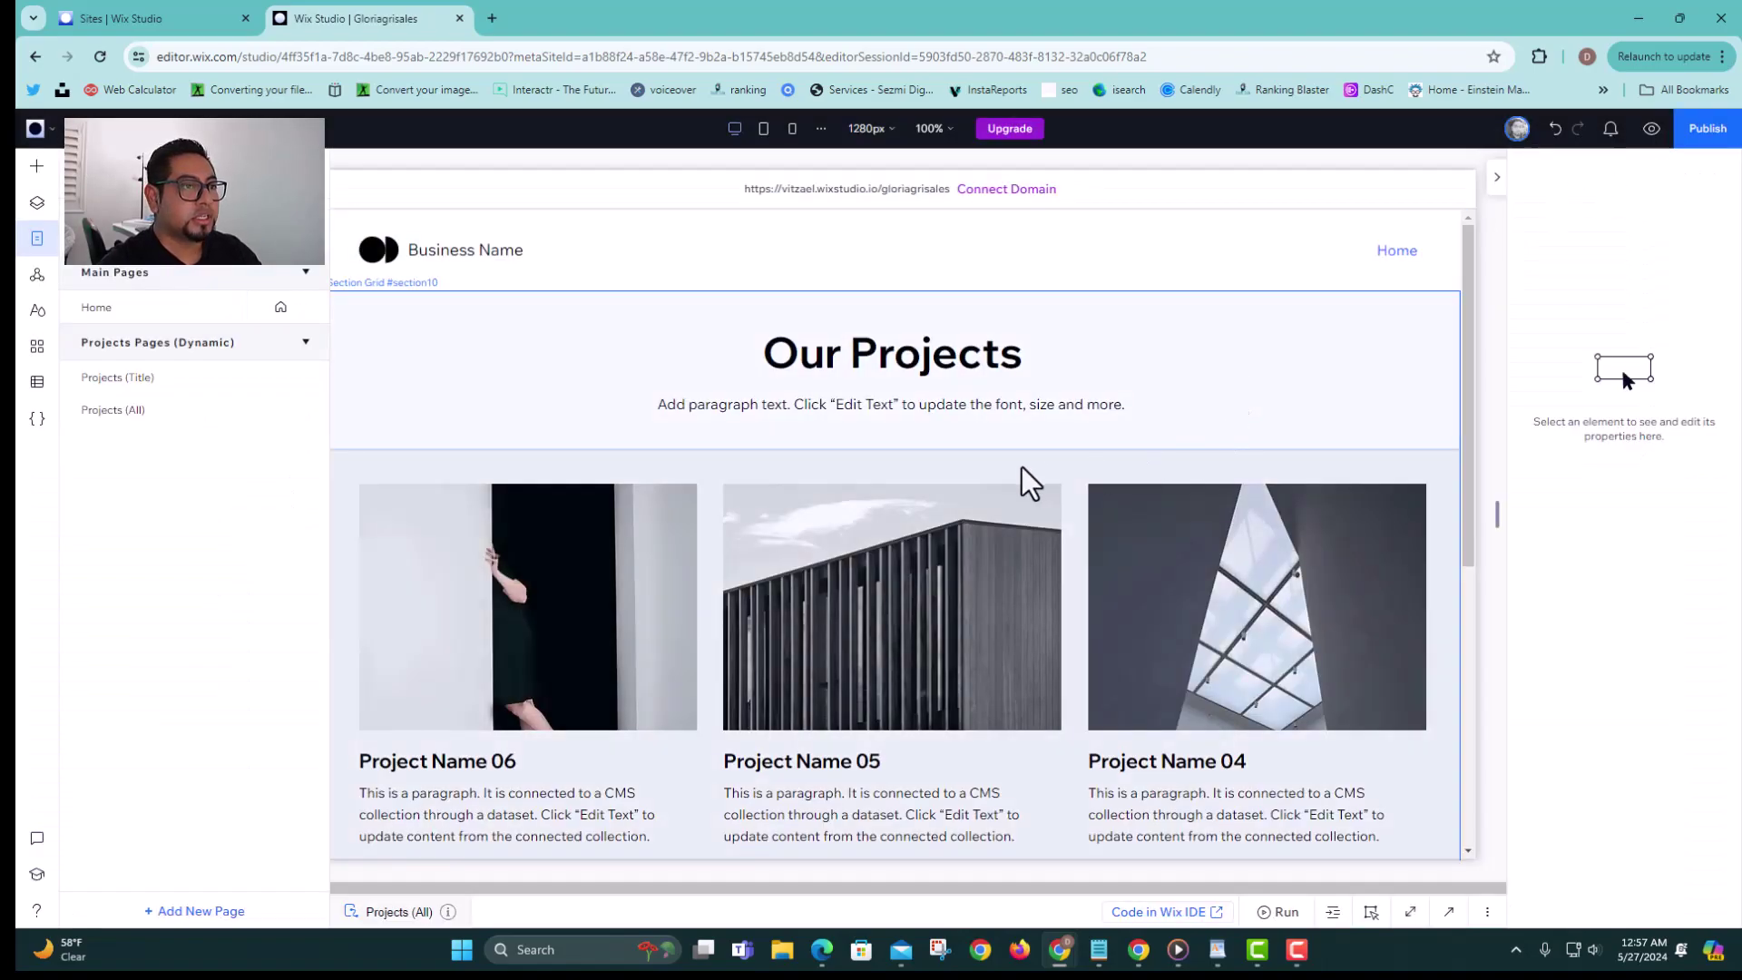
left_click(911, 439)
left_click(909, 444)
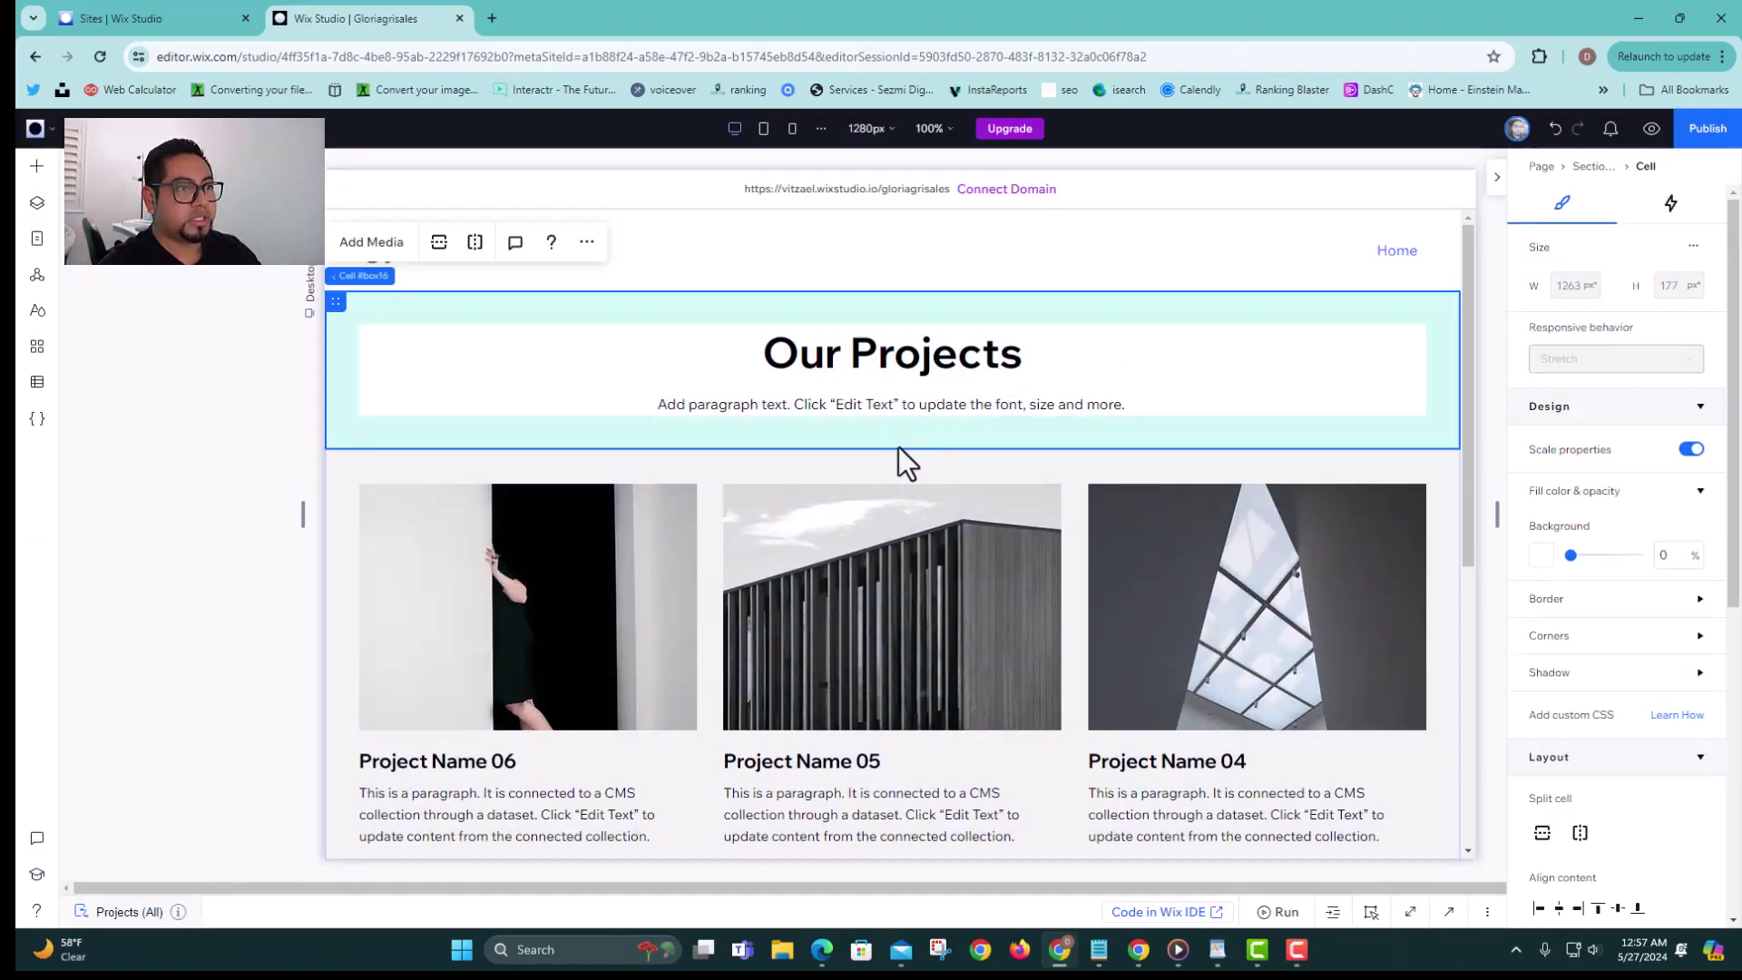
left_click(893, 449)
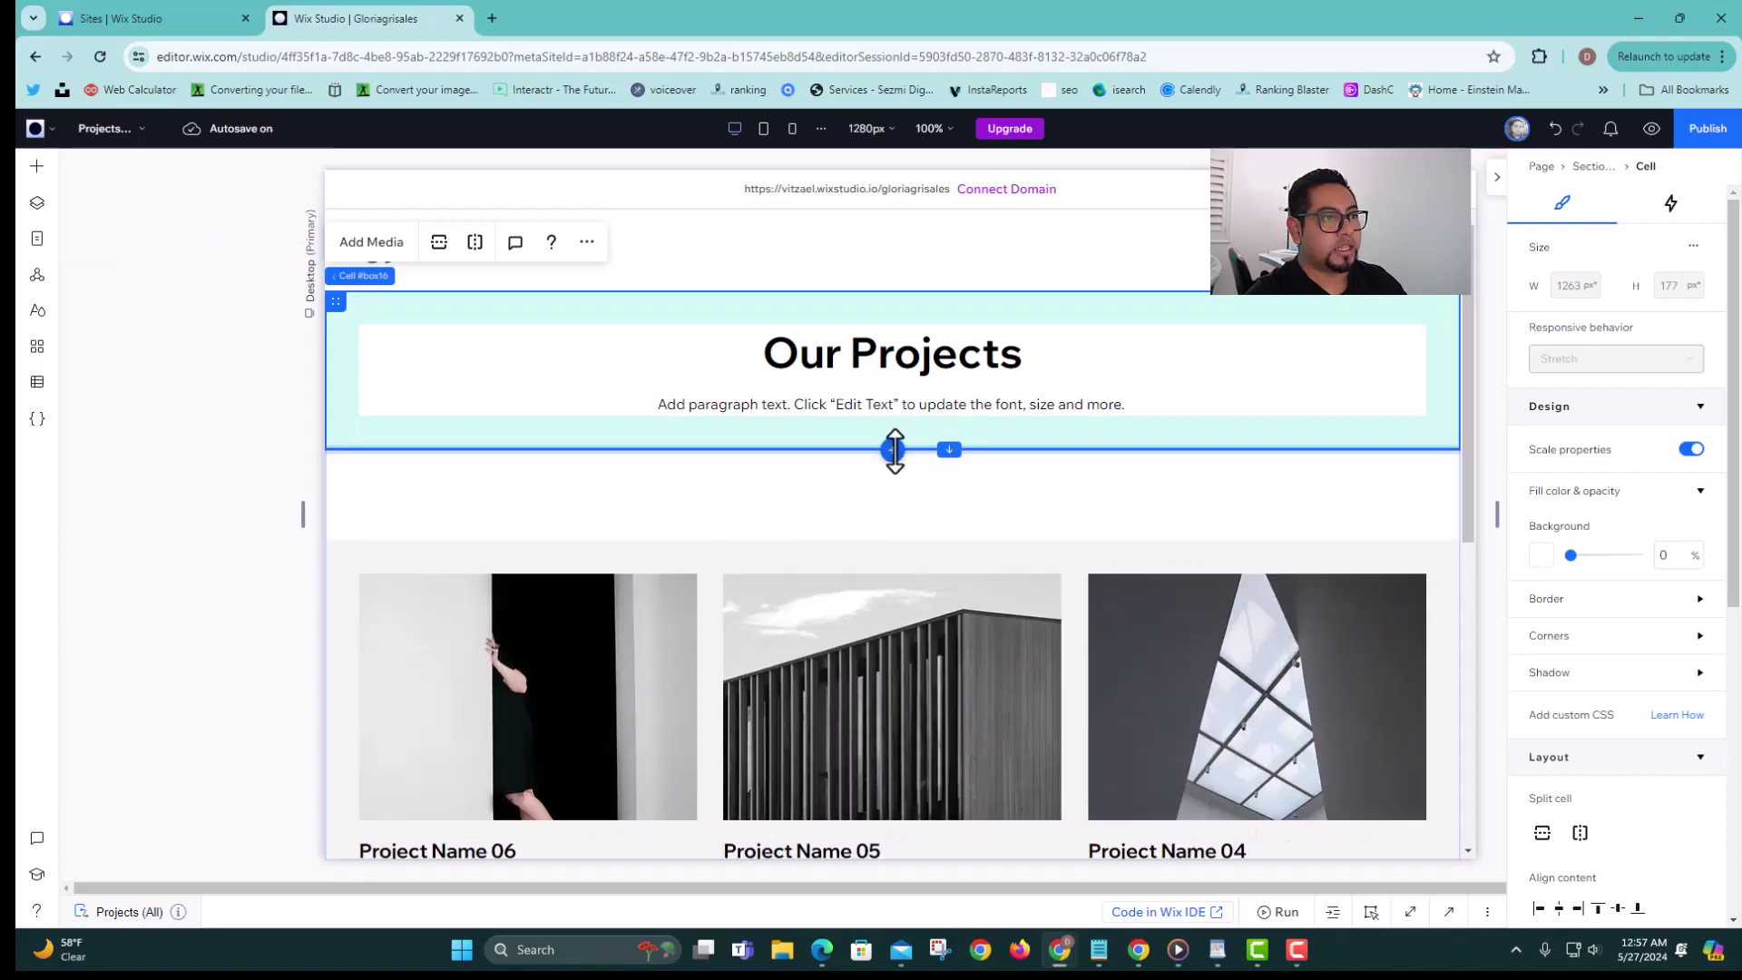
left_click(887, 497)
scroll(931, 520, "down", 3)
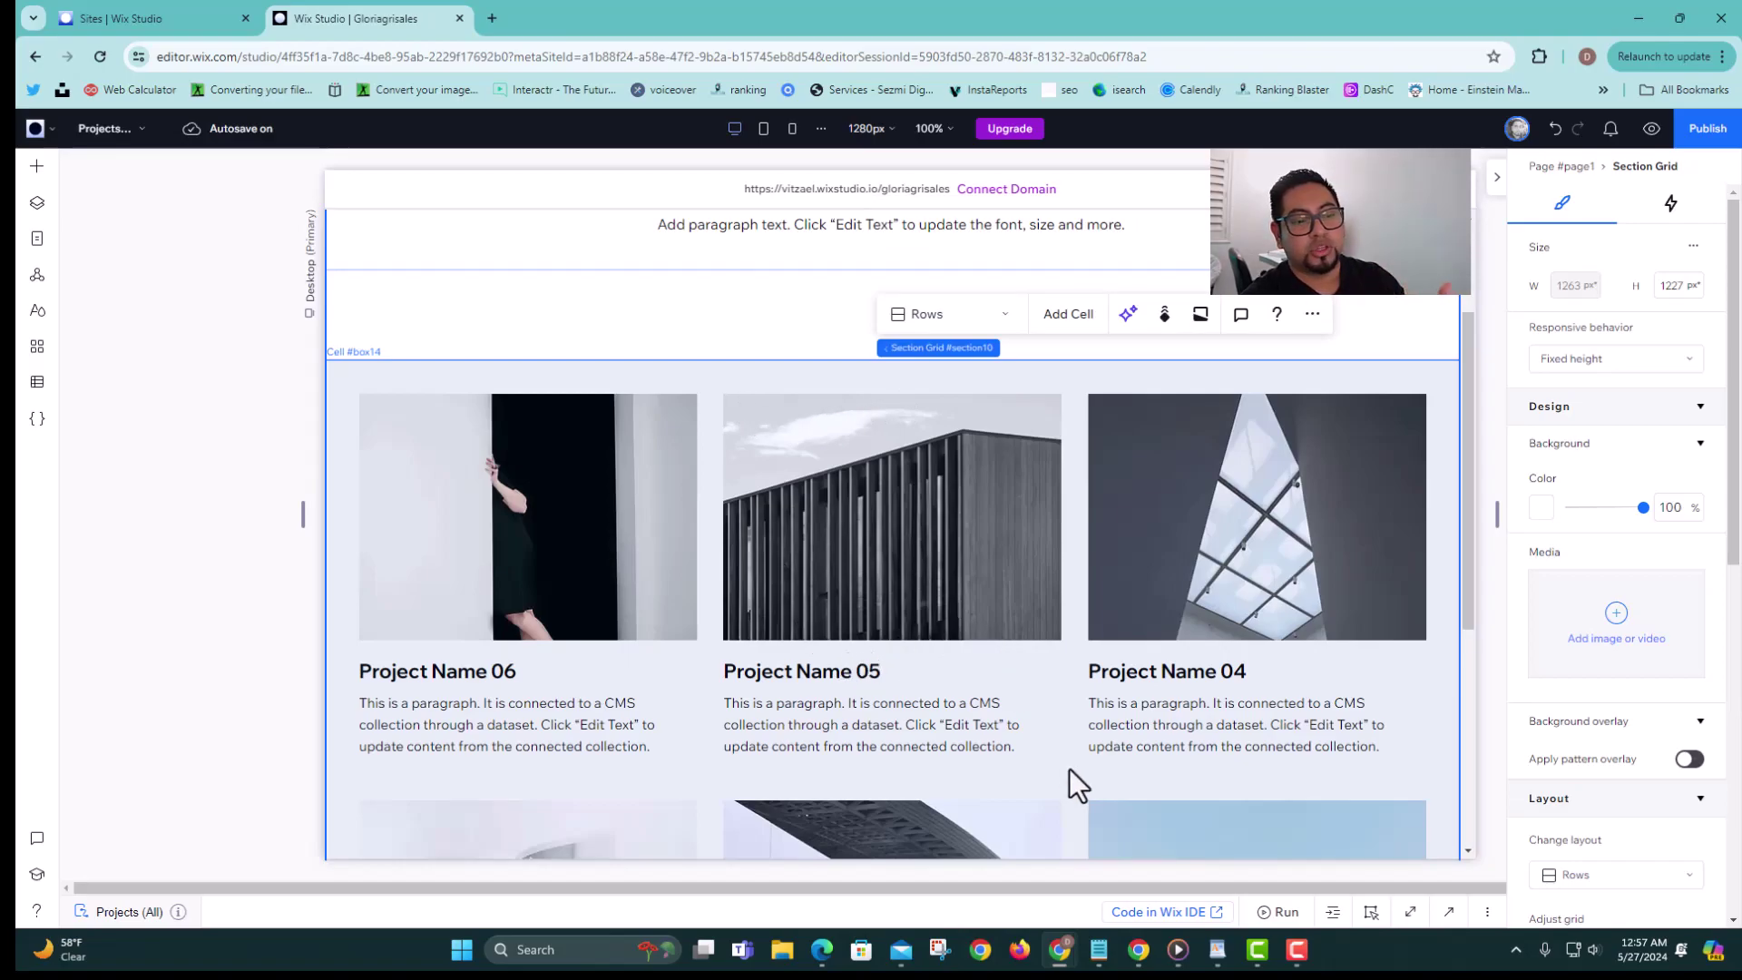
scroll(873, 503, "up", 3)
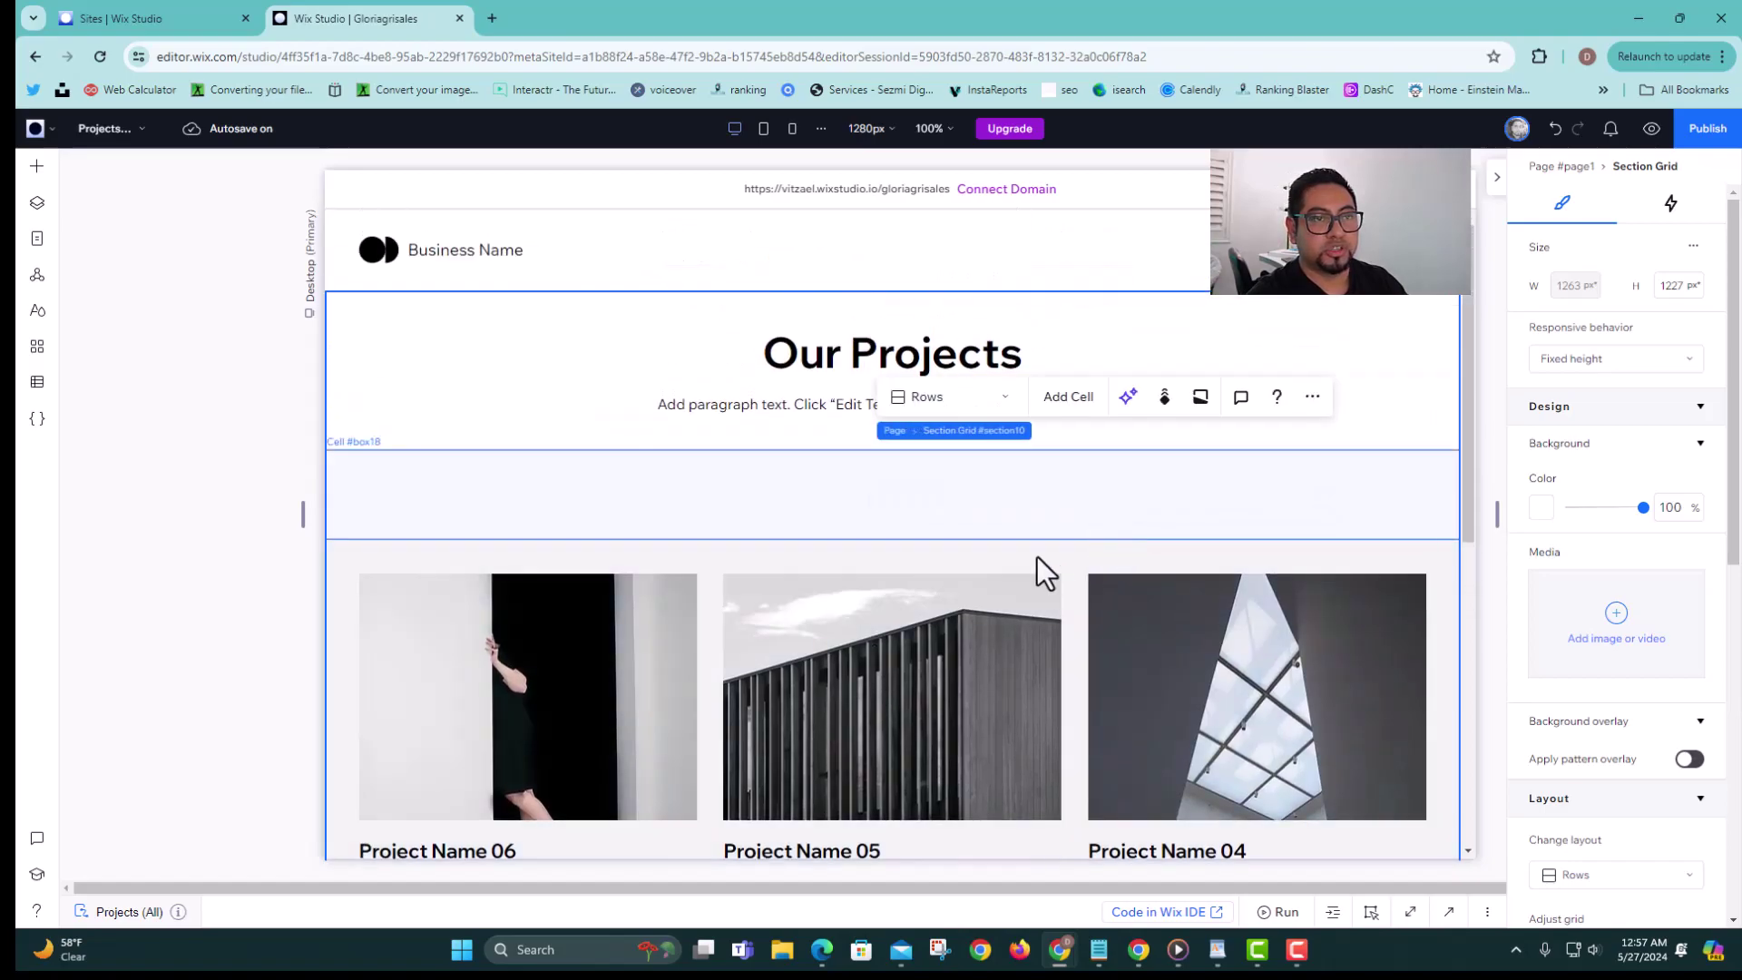
left_click(1056, 493)
scroll(742, 449, "down", 3)
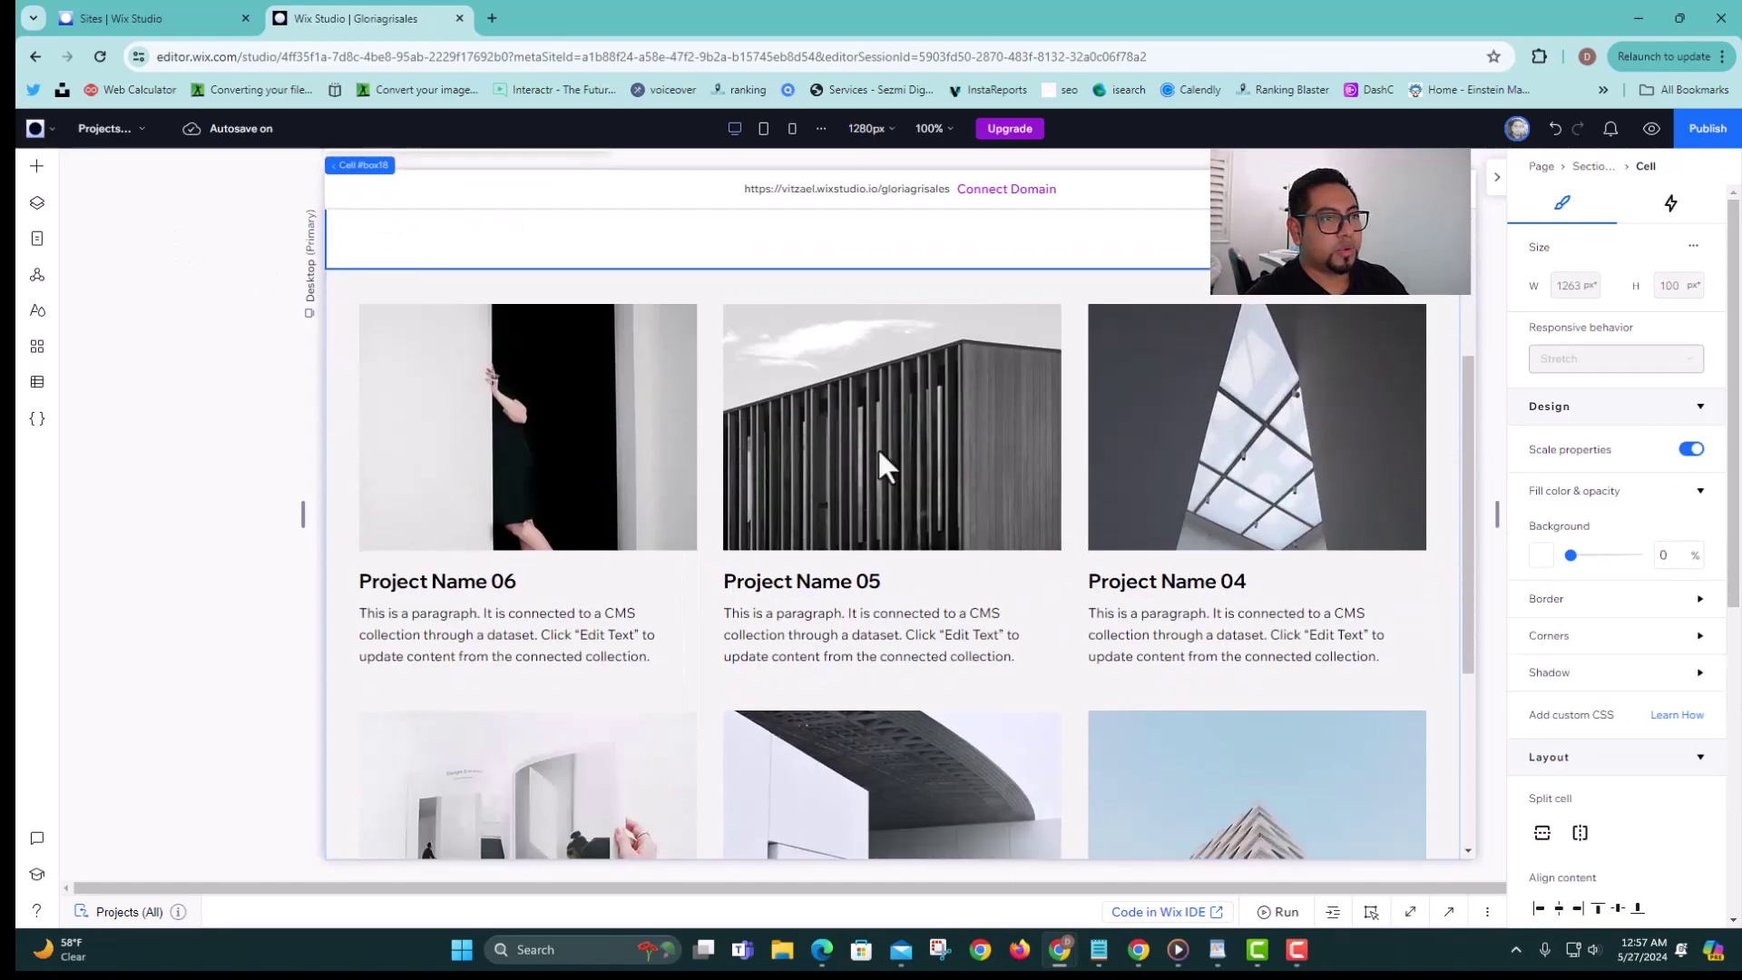
scroll(807, 400, "up", 2)
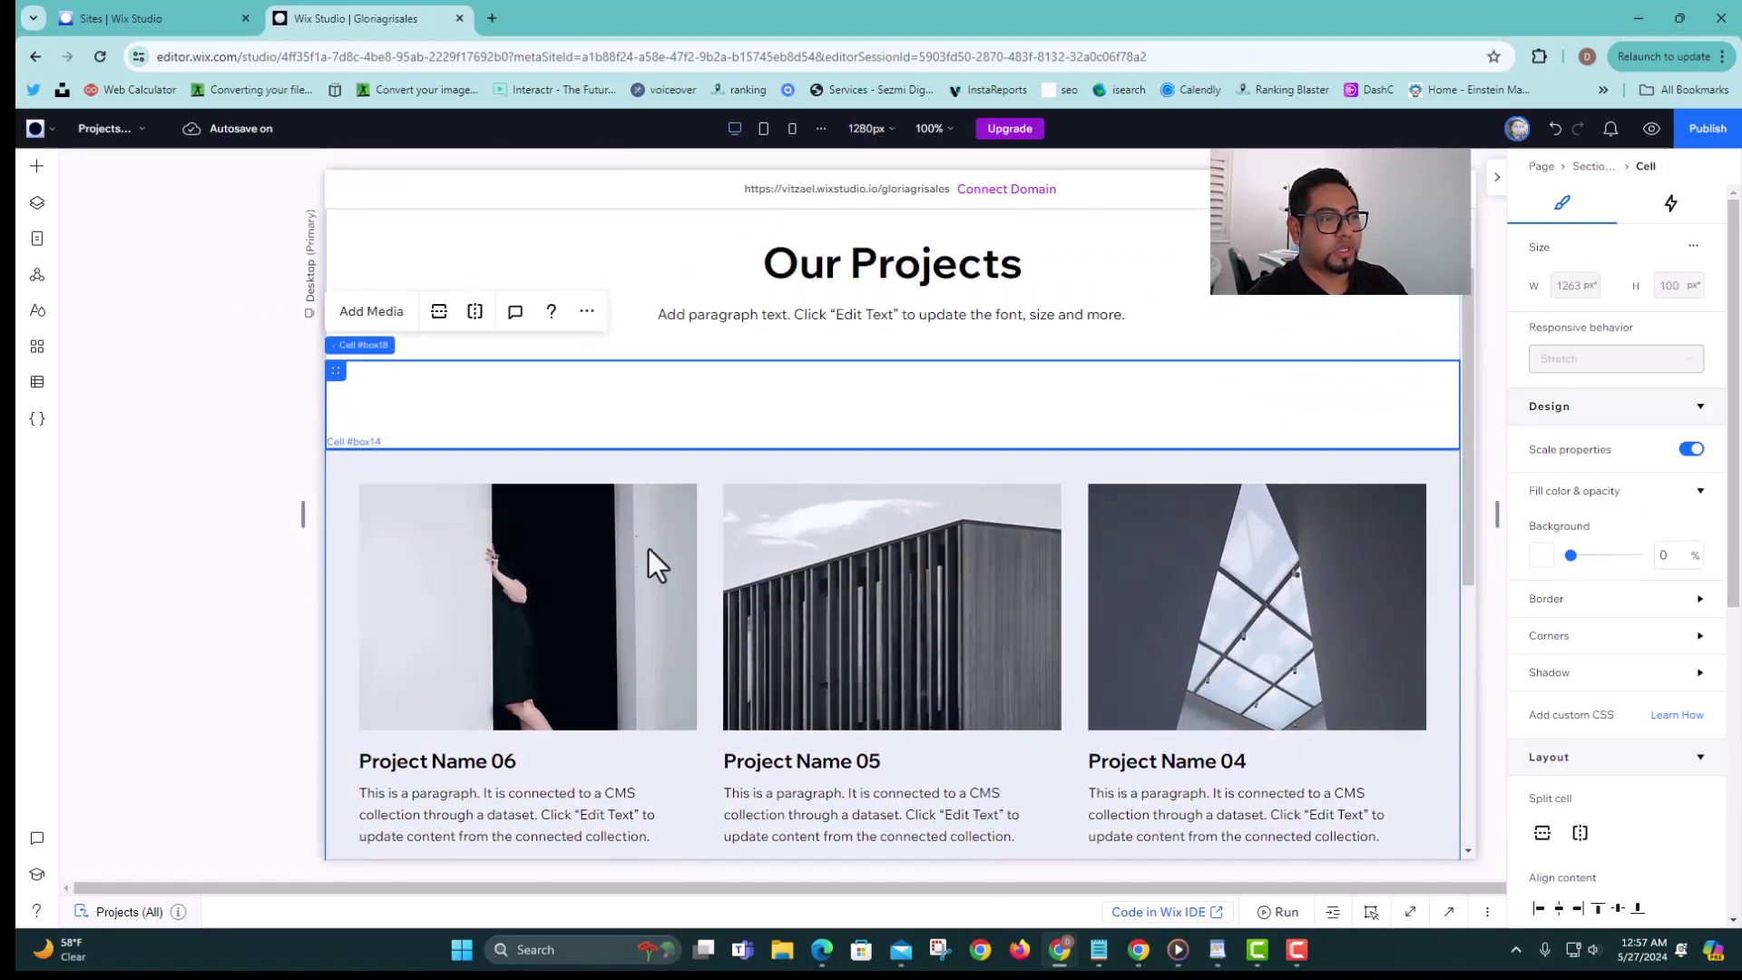
Place the X icon button from Buttons into the new row, then choose Replace icon.
left_click(38, 169)
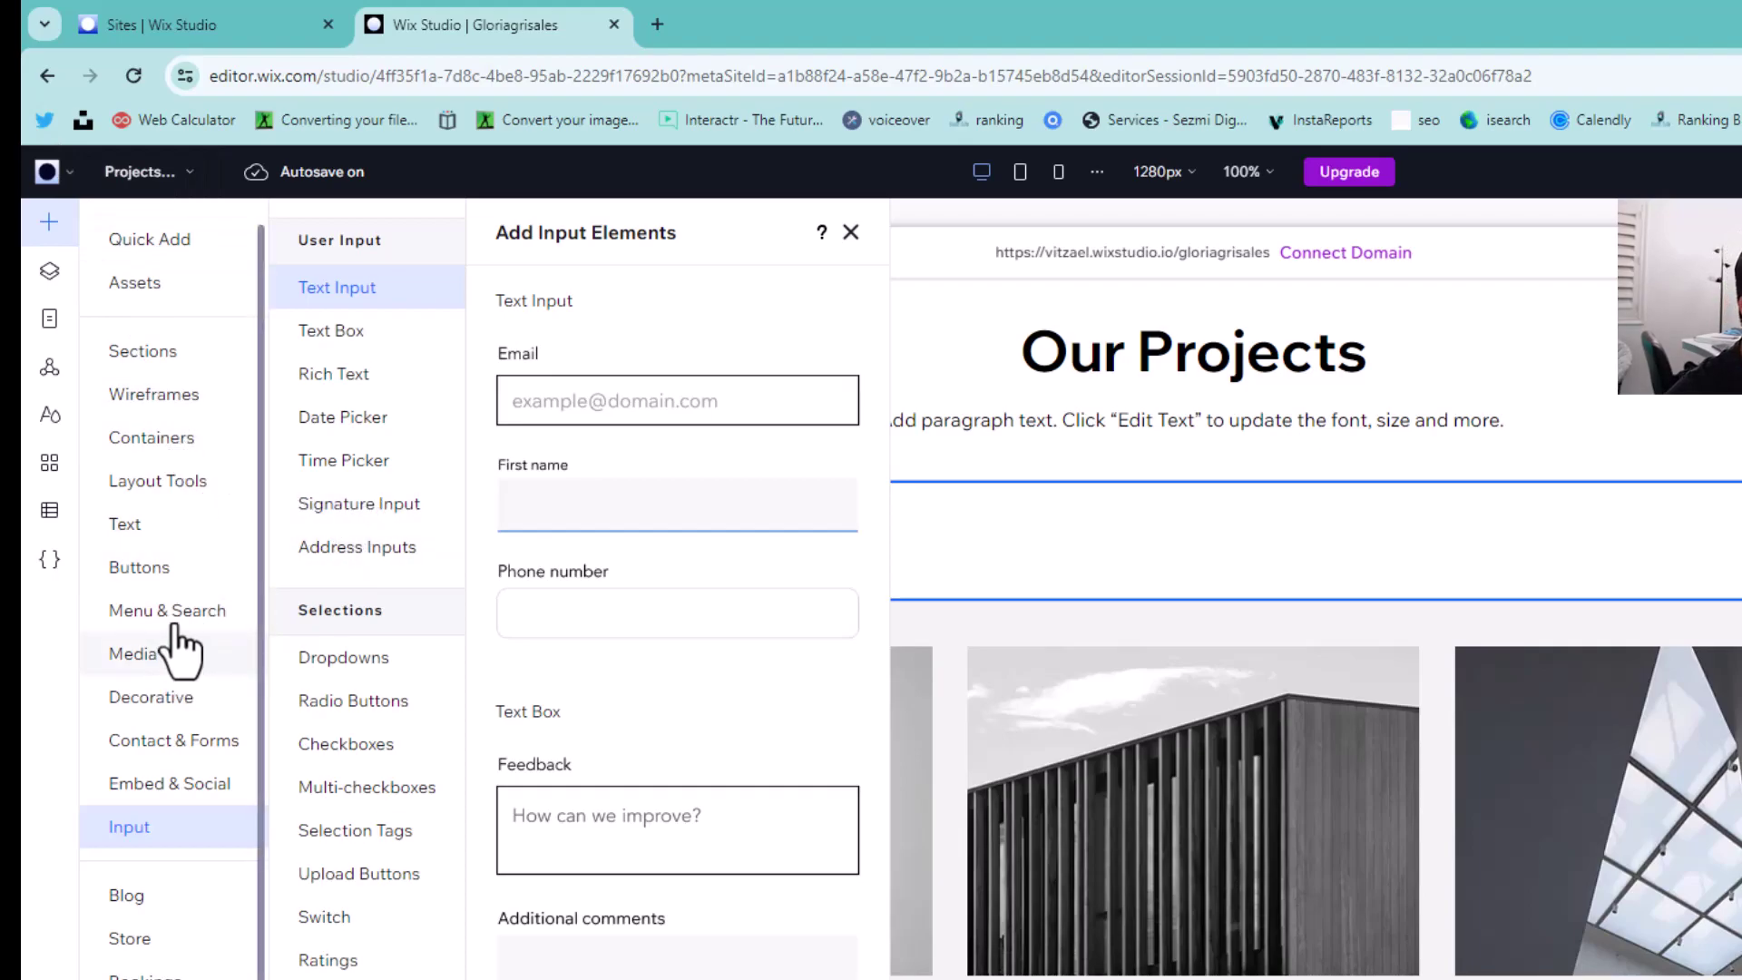
left_click(155, 568)
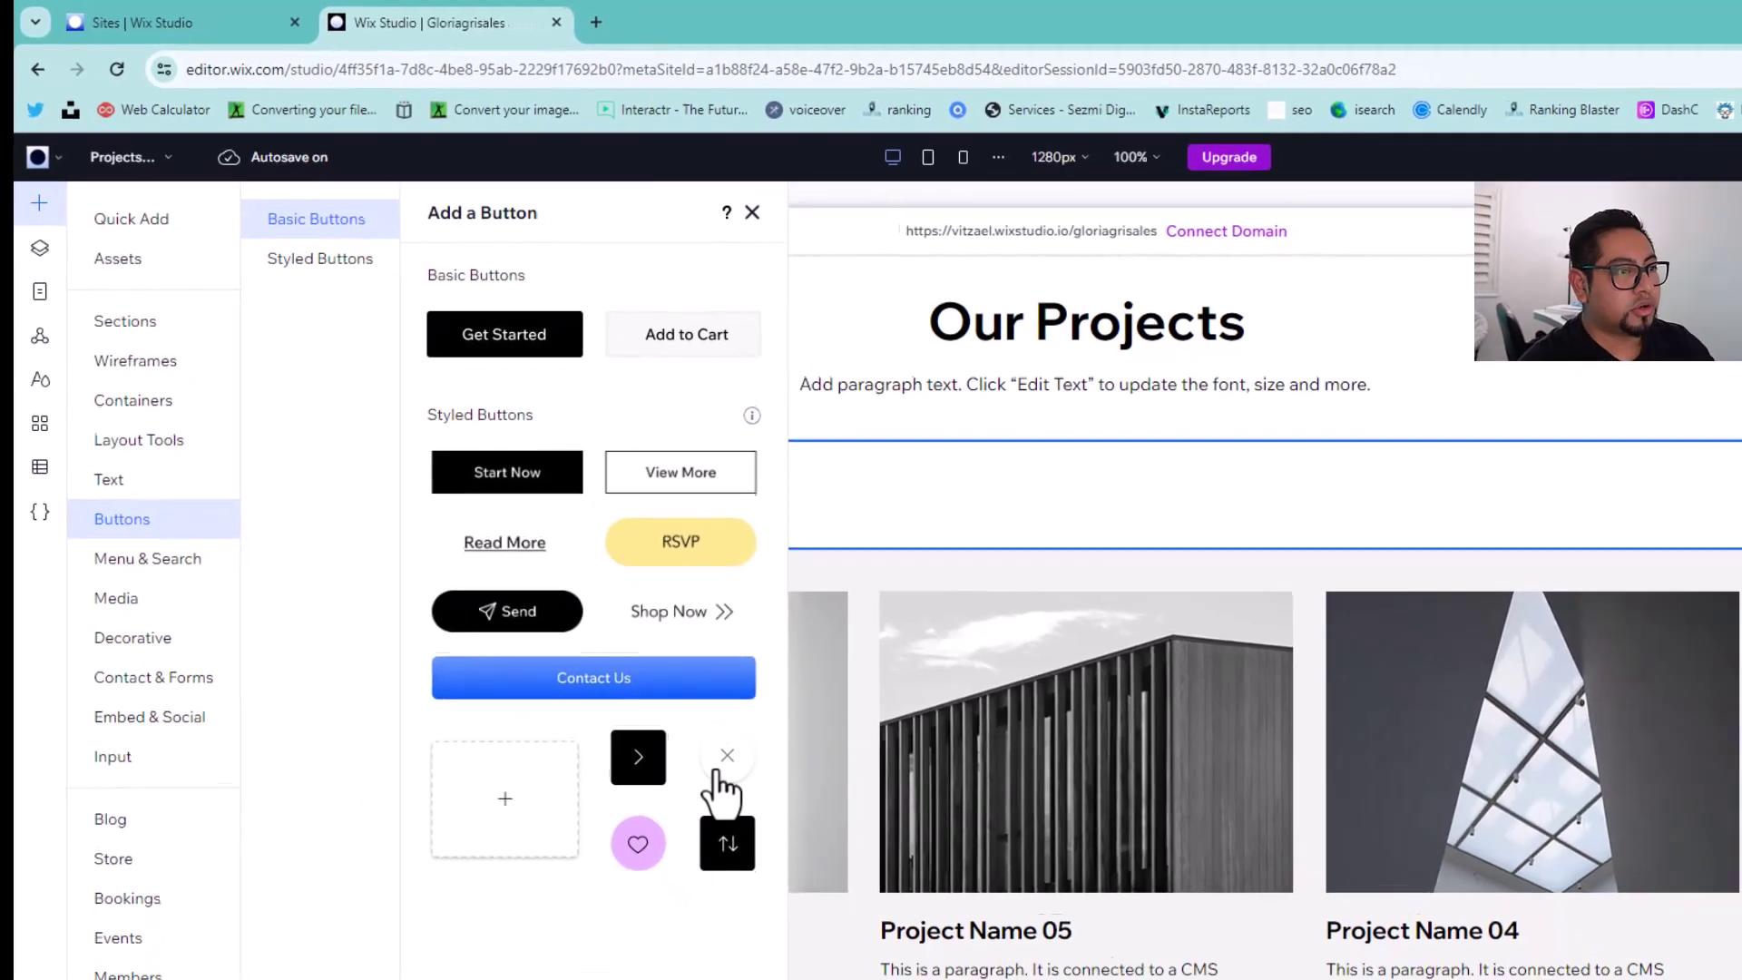
left_click_drag(800, 825, 990, 531)
left_click_drag(733, 401, 733, 405)
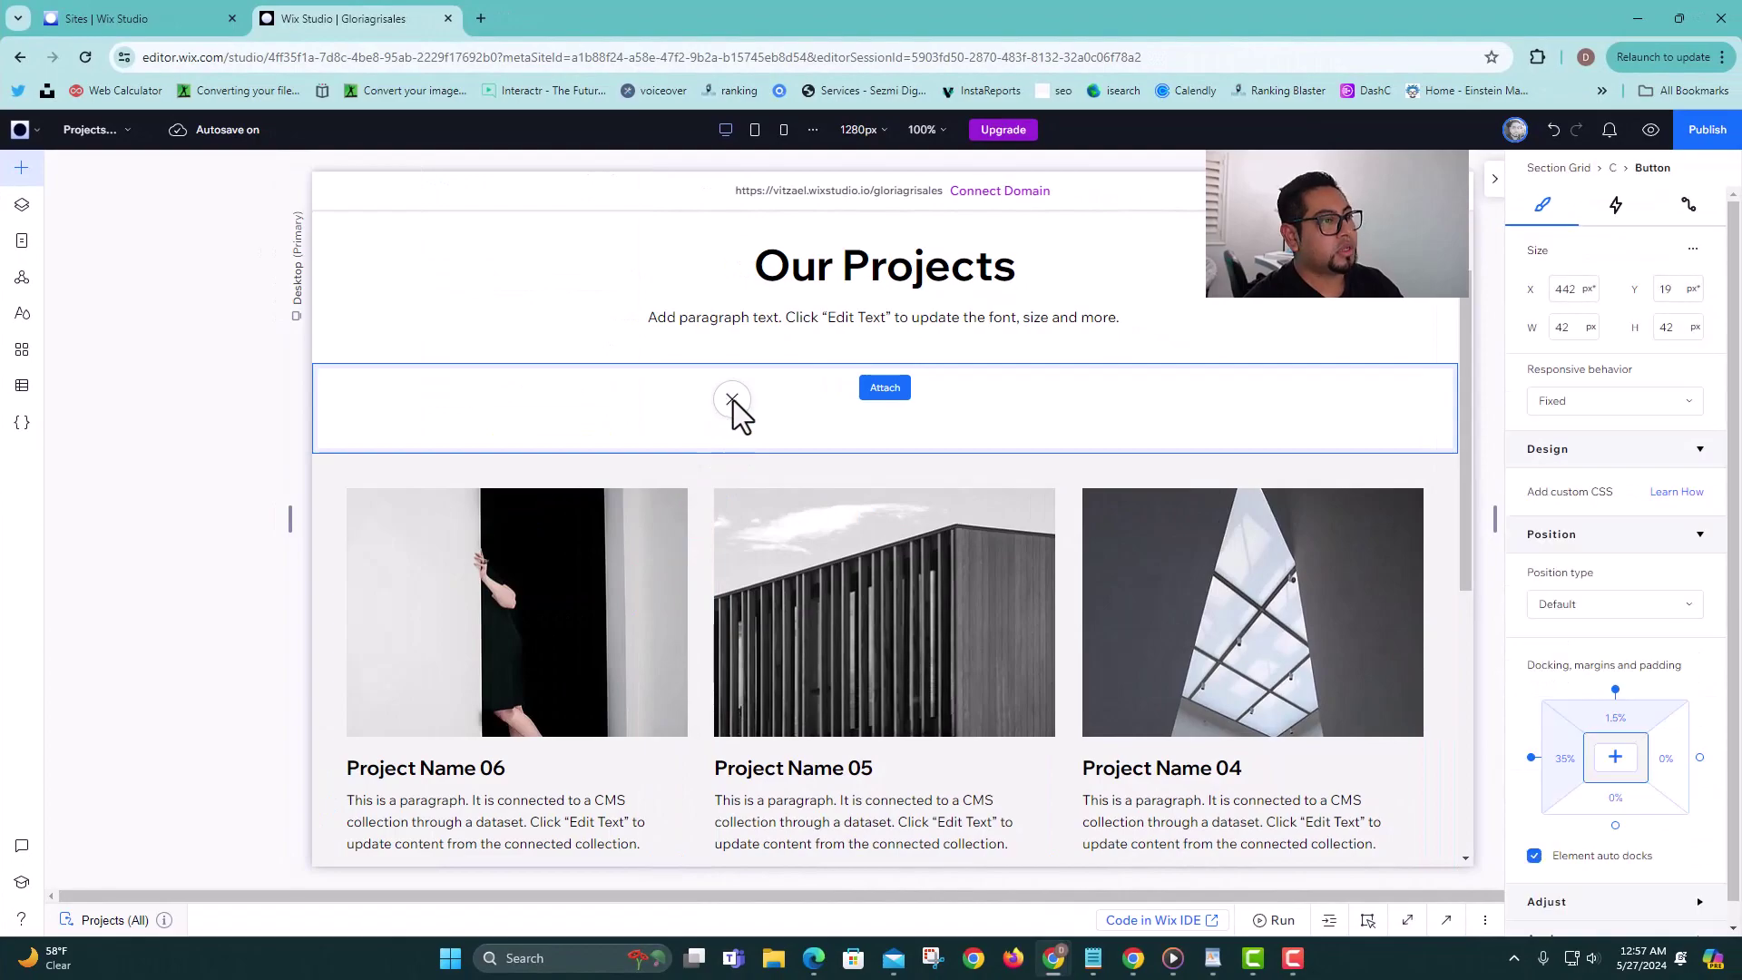
left_click(826, 343)
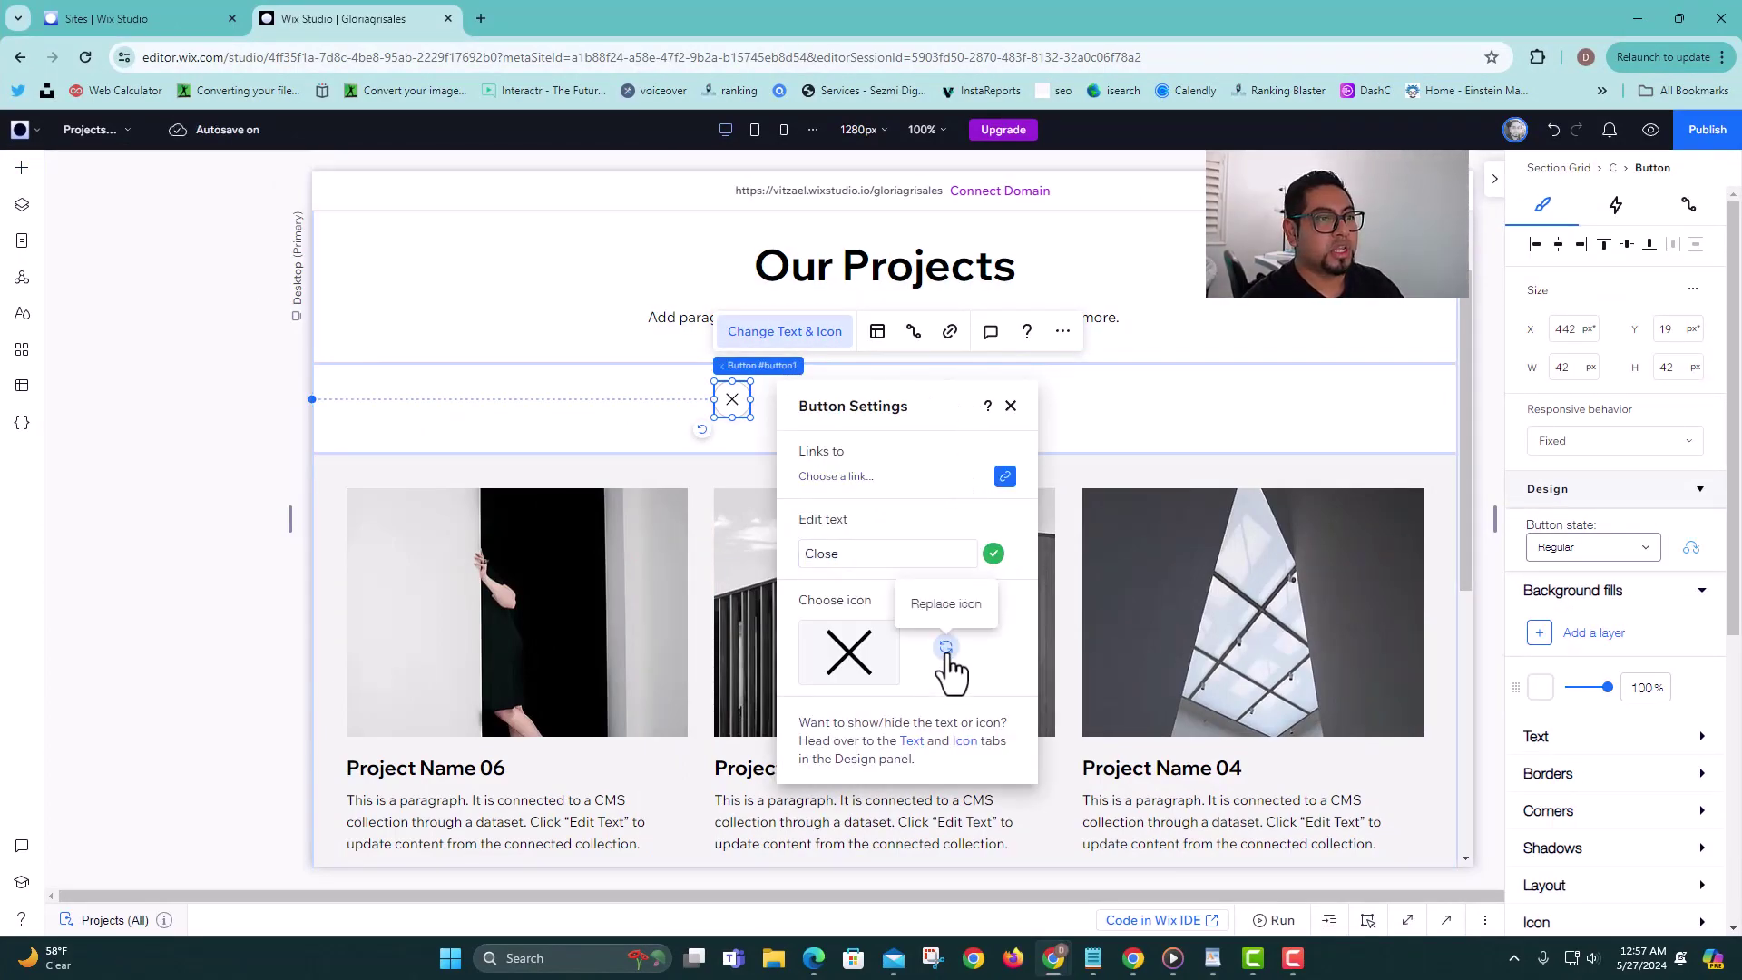
left_click(947, 647)
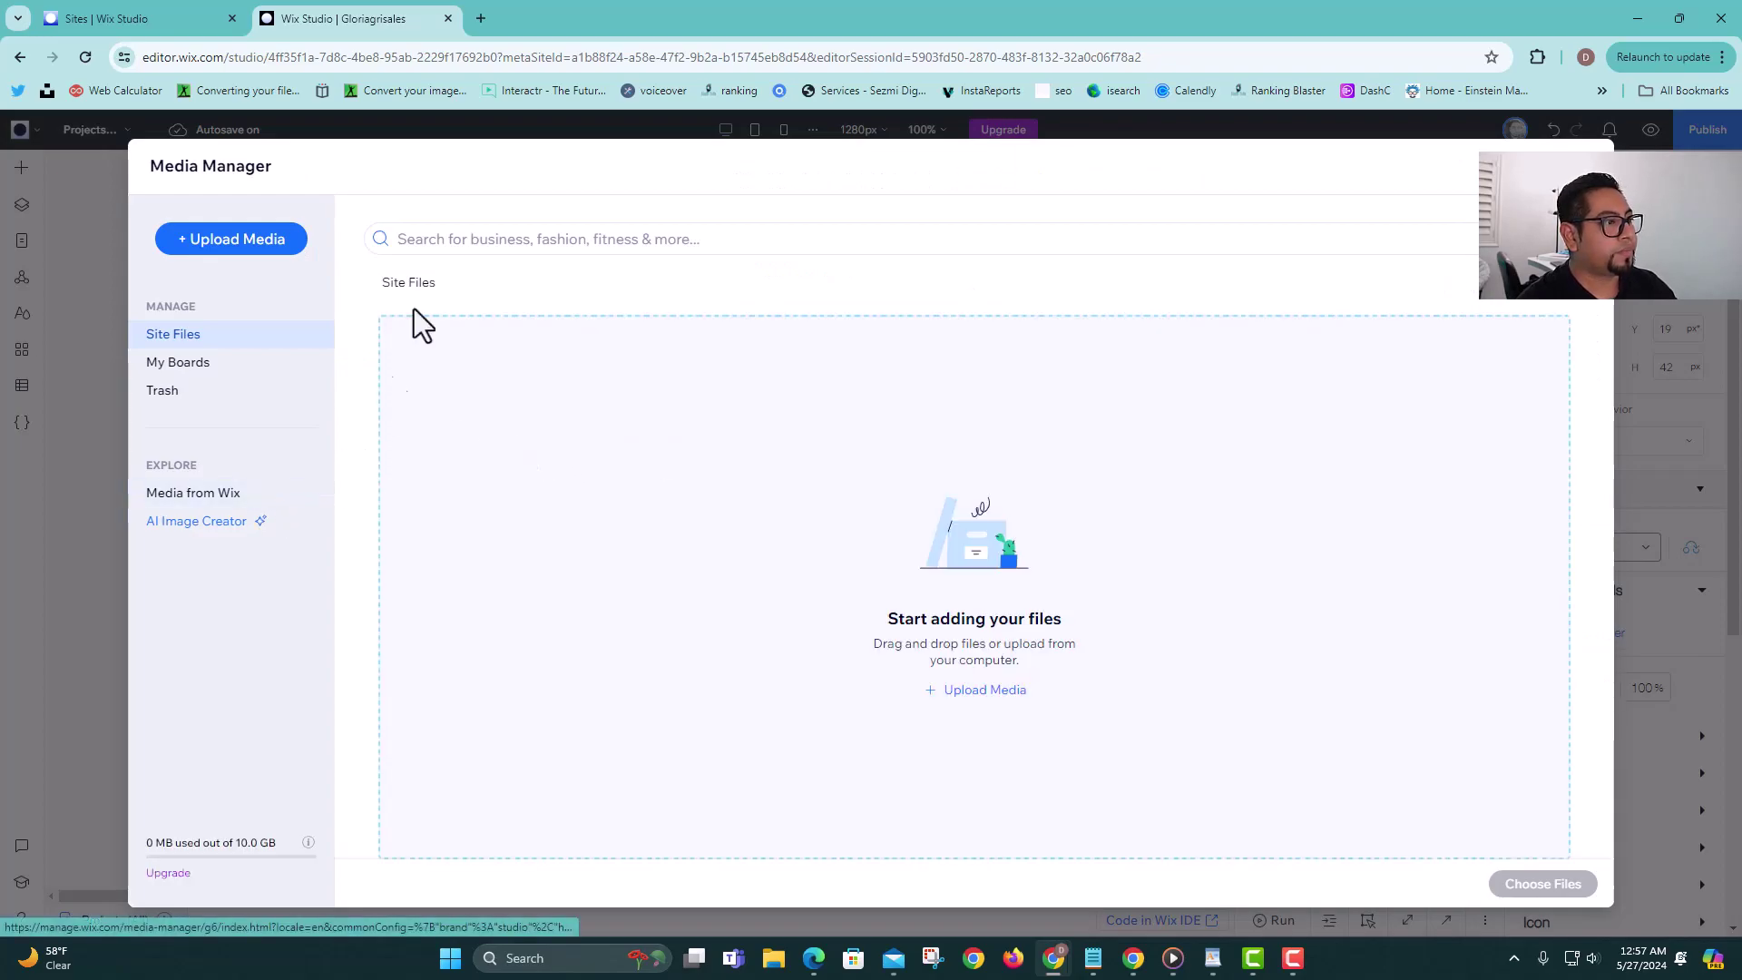
Search Media from Wix for back arrow icons and browse the results.
left_click(221, 497)
left_click(481, 227)
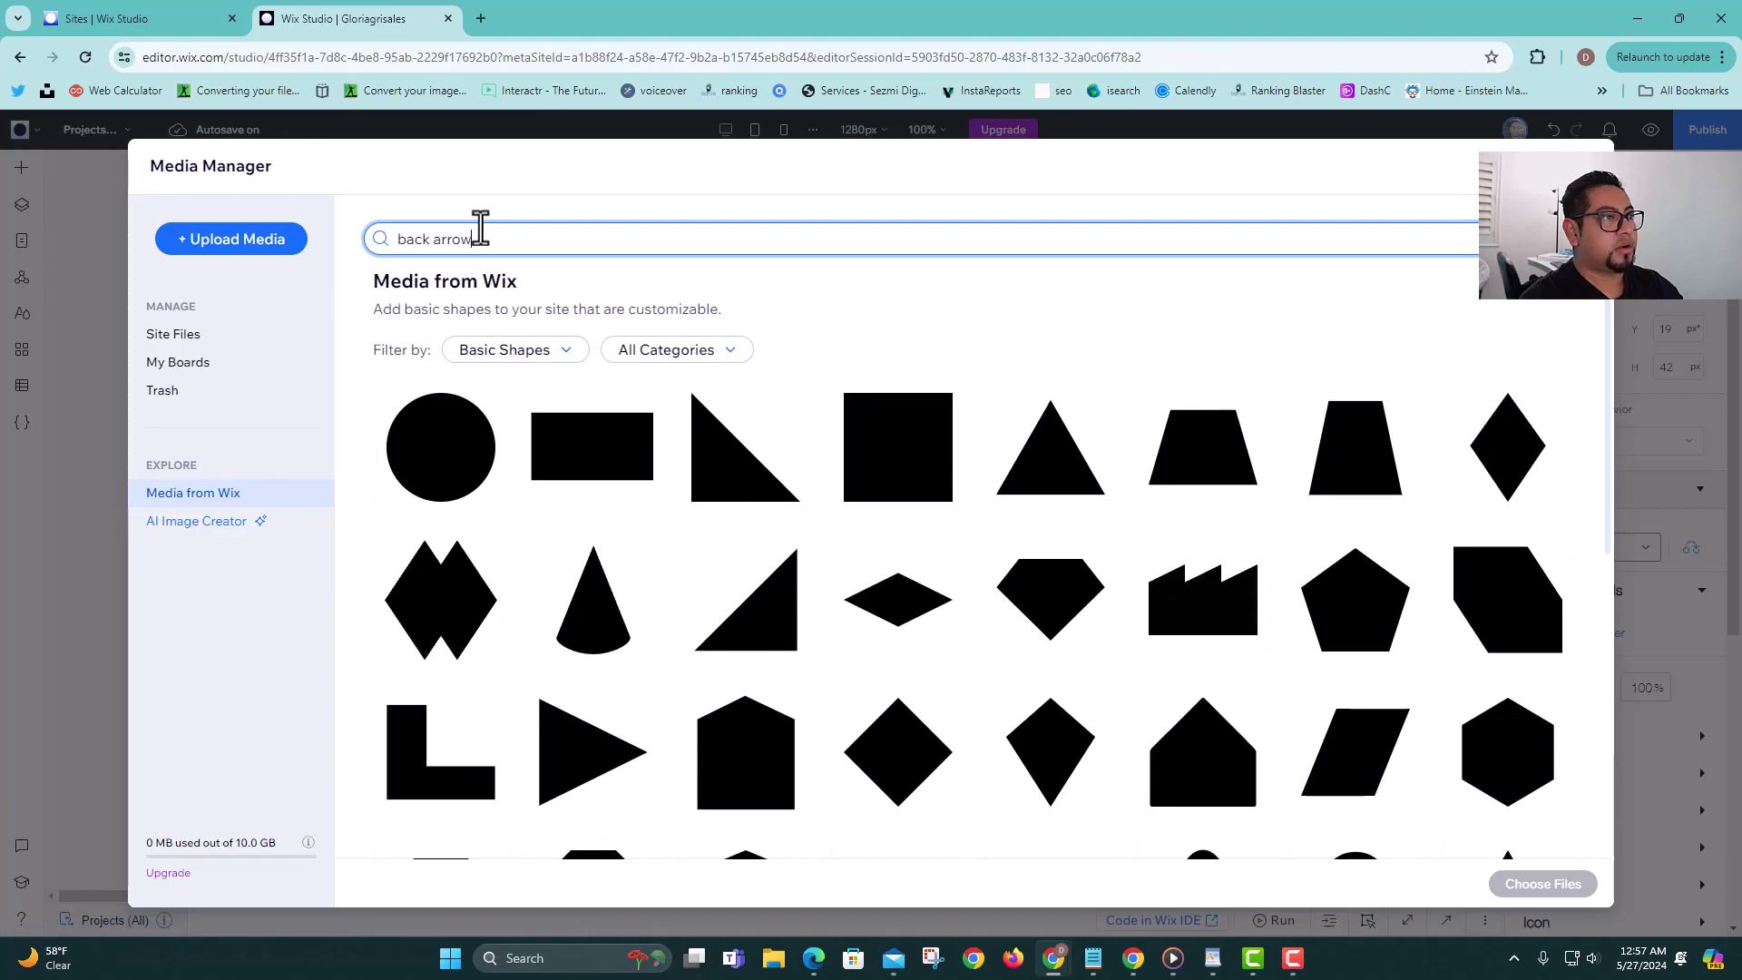
key("Return")
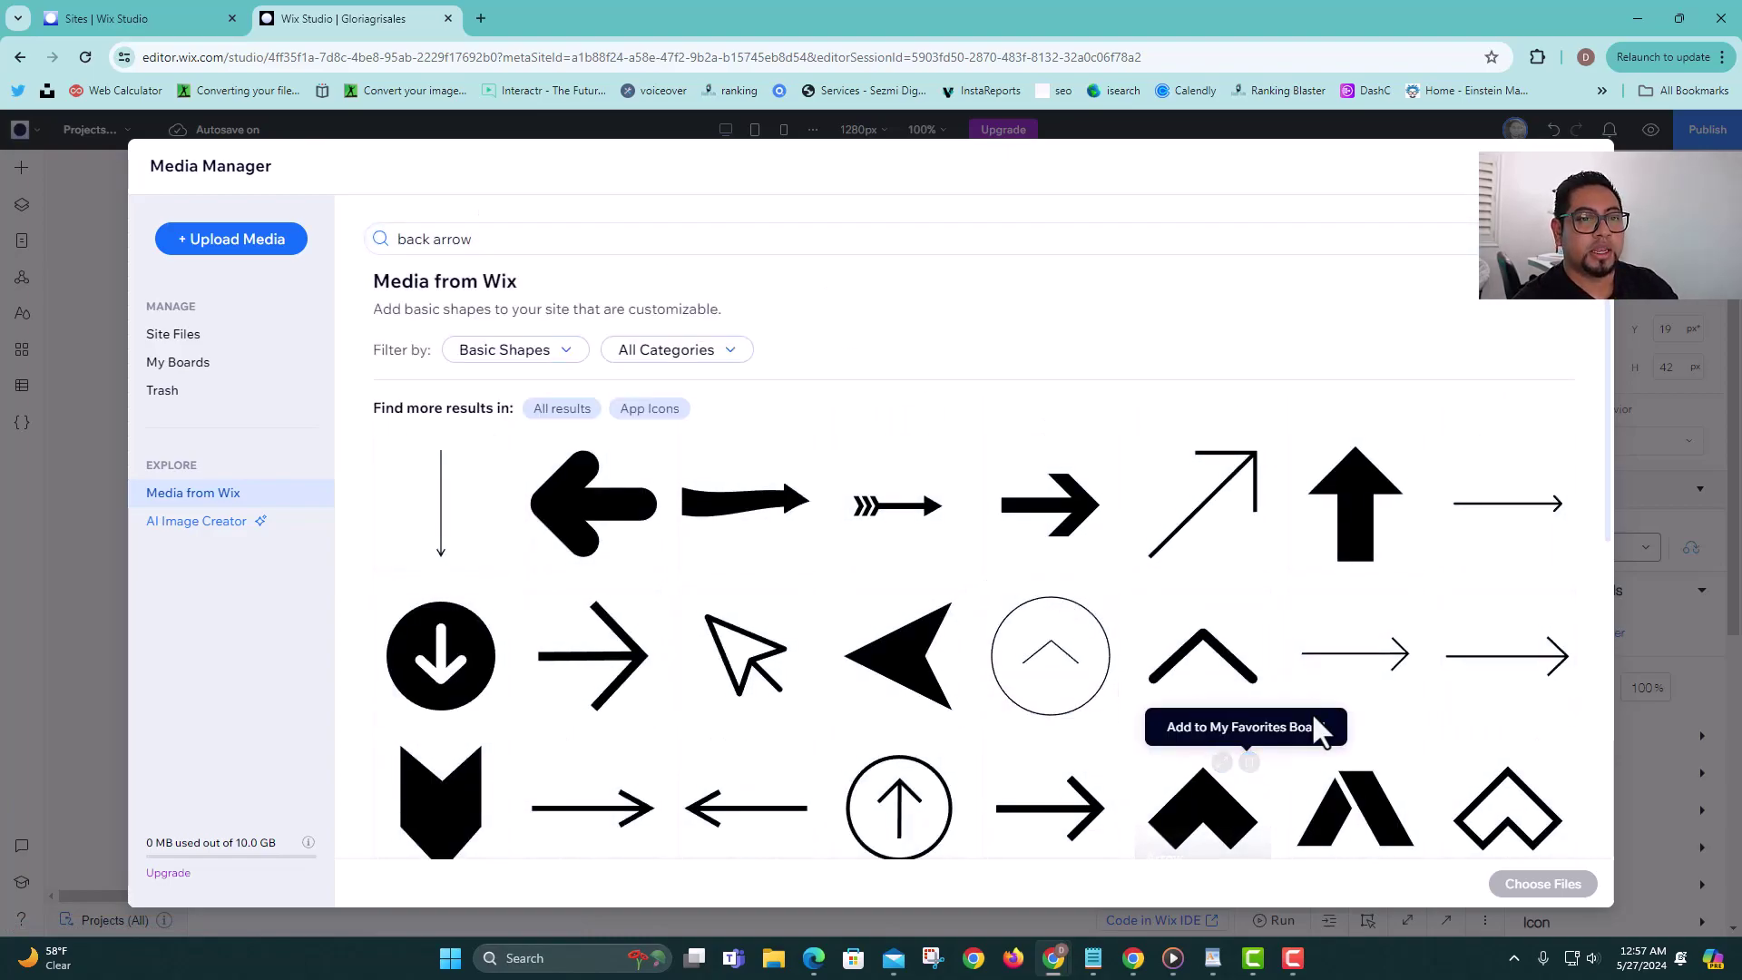
scroll(1361, 723, "down", 3)
scroll(1452, 717, "down", 6)
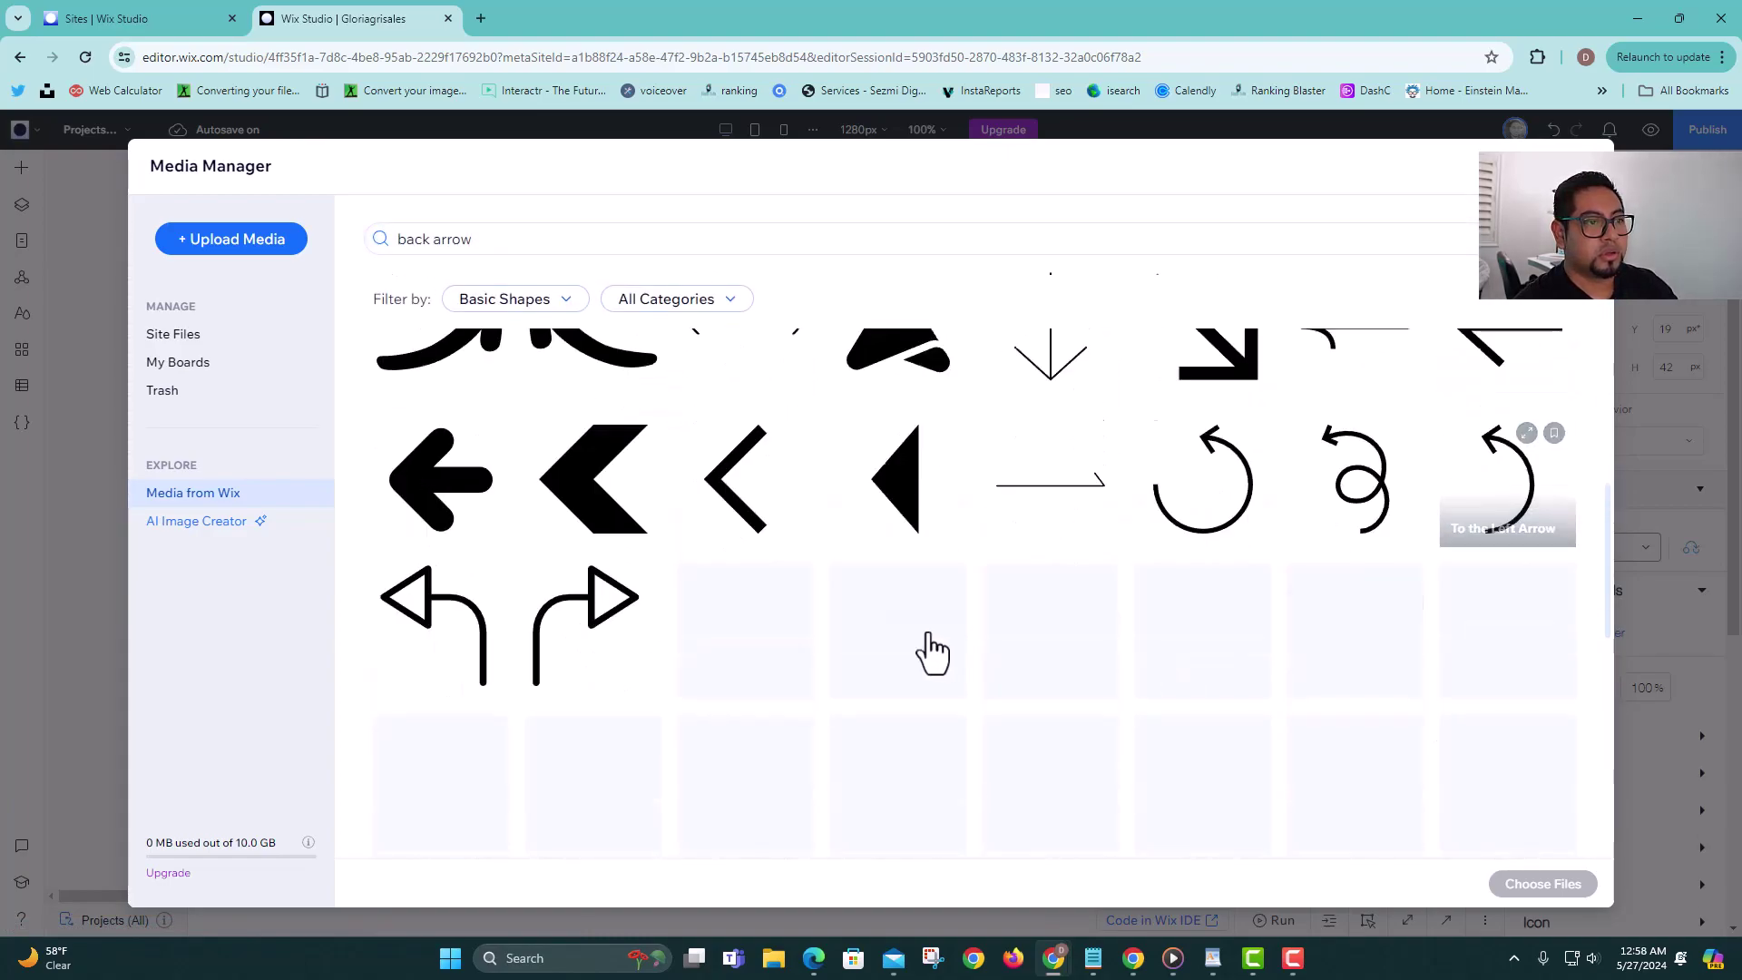
scroll(934, 651, "up", 4)
scroll(1004, 694, "down", 2)
scroll(1005, 694, "down", 10)
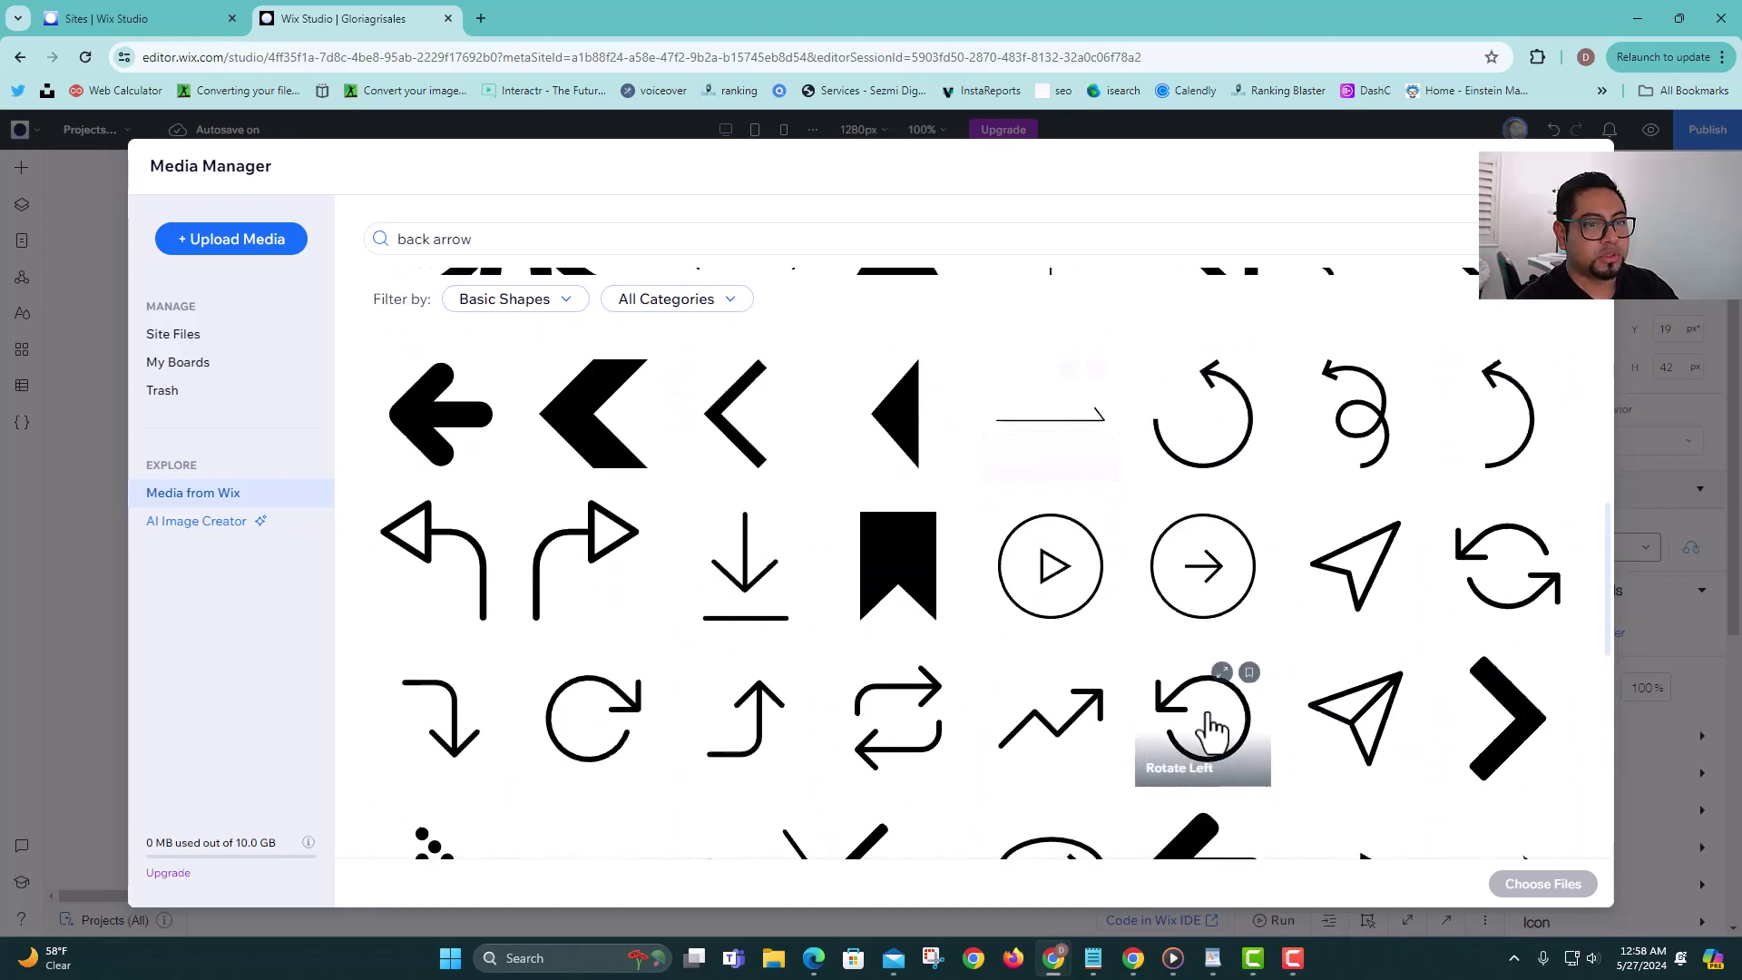
scroll(1179, 699, "up", 10)
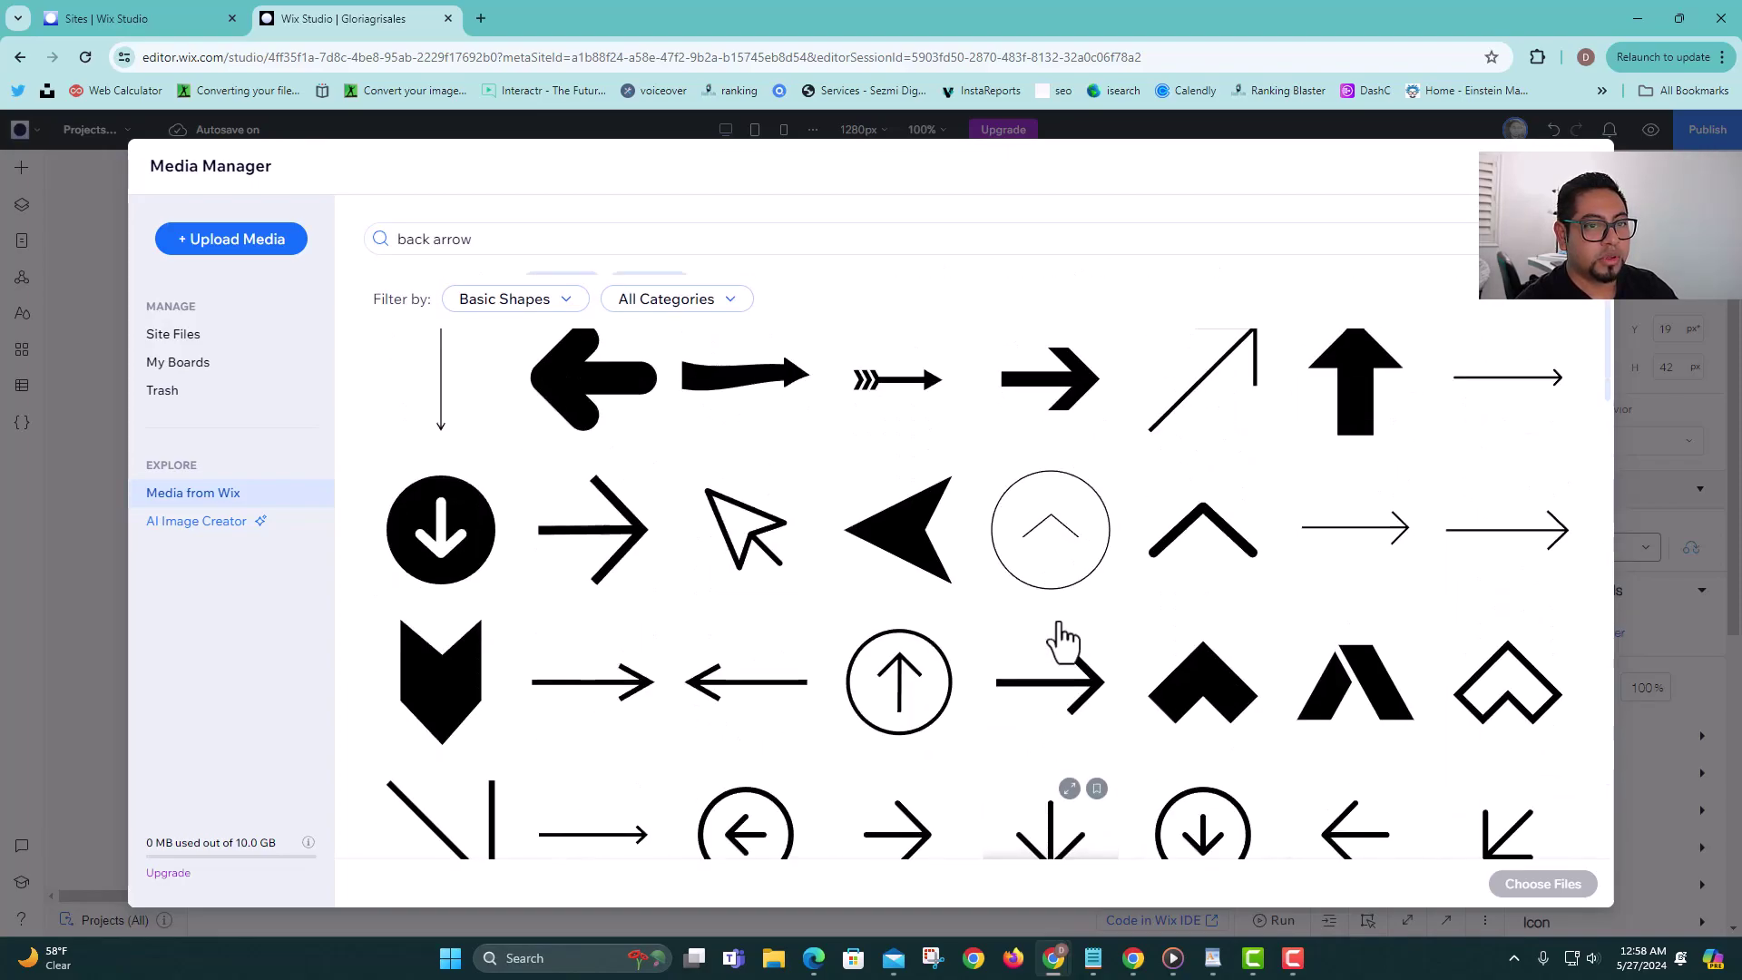
Search 'previous arrow' and apply the thin left-chevron shape as the button icon.
triple_click(462, 238)
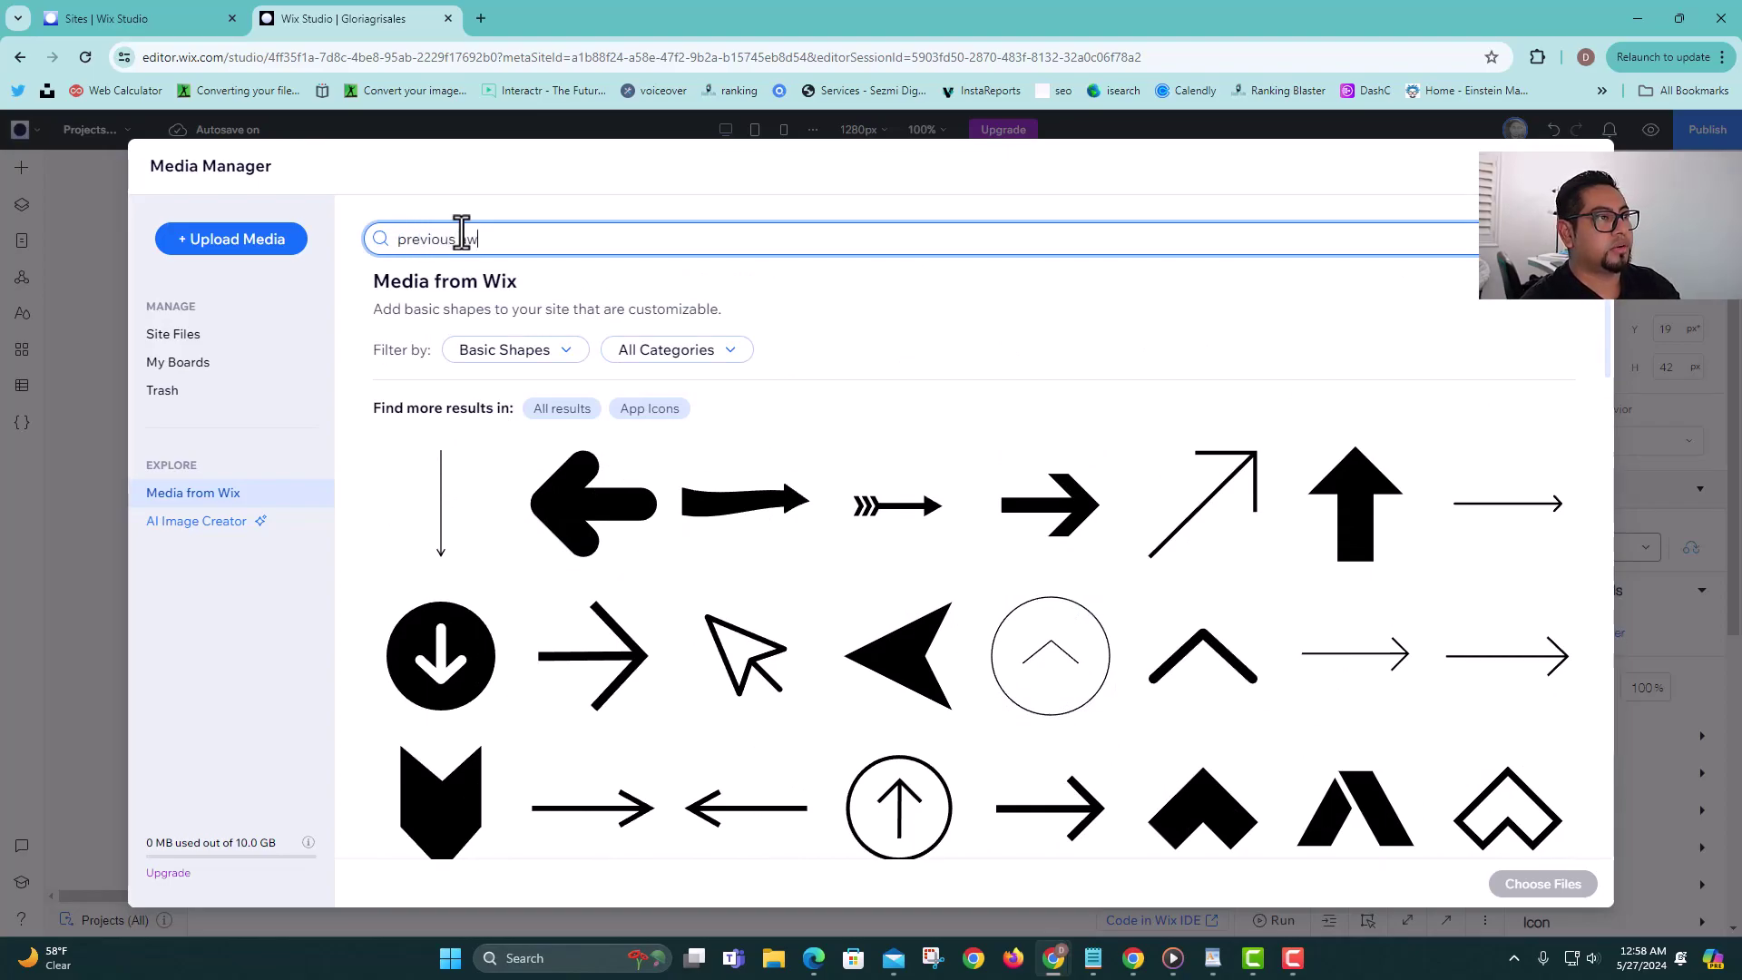
type("previous arrow")
key("Return")
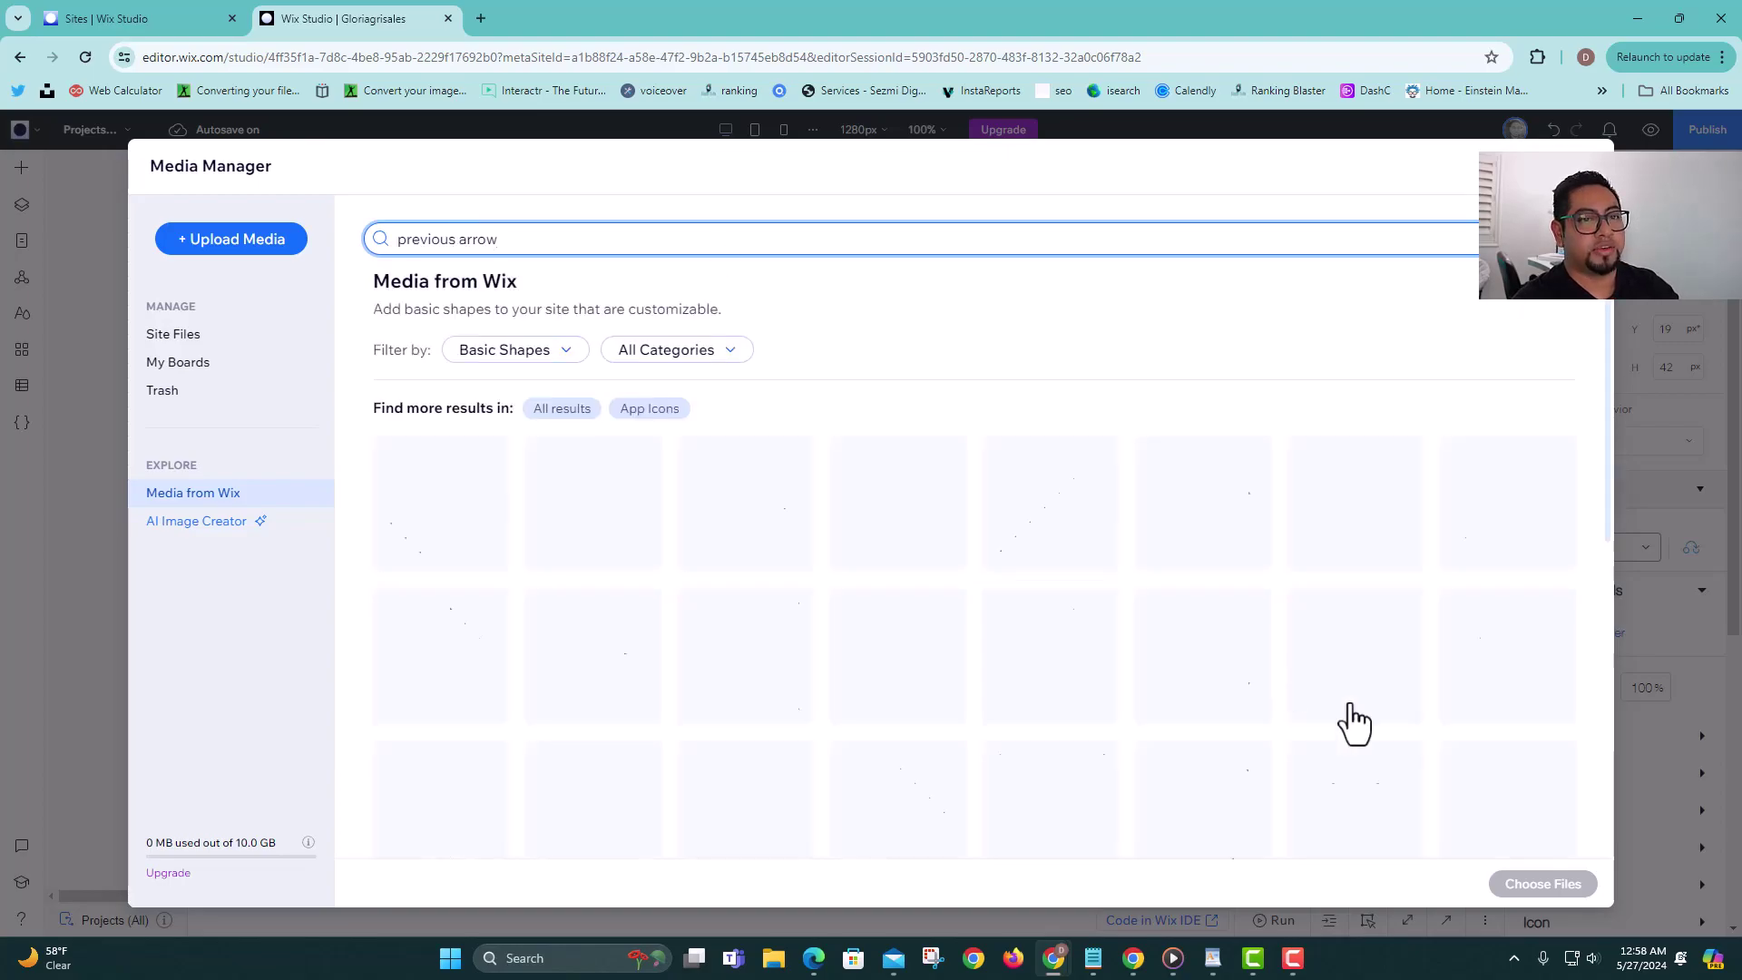
scroll(1397, 735, "down", 3)
scroll(1398, 737, "down", 10)
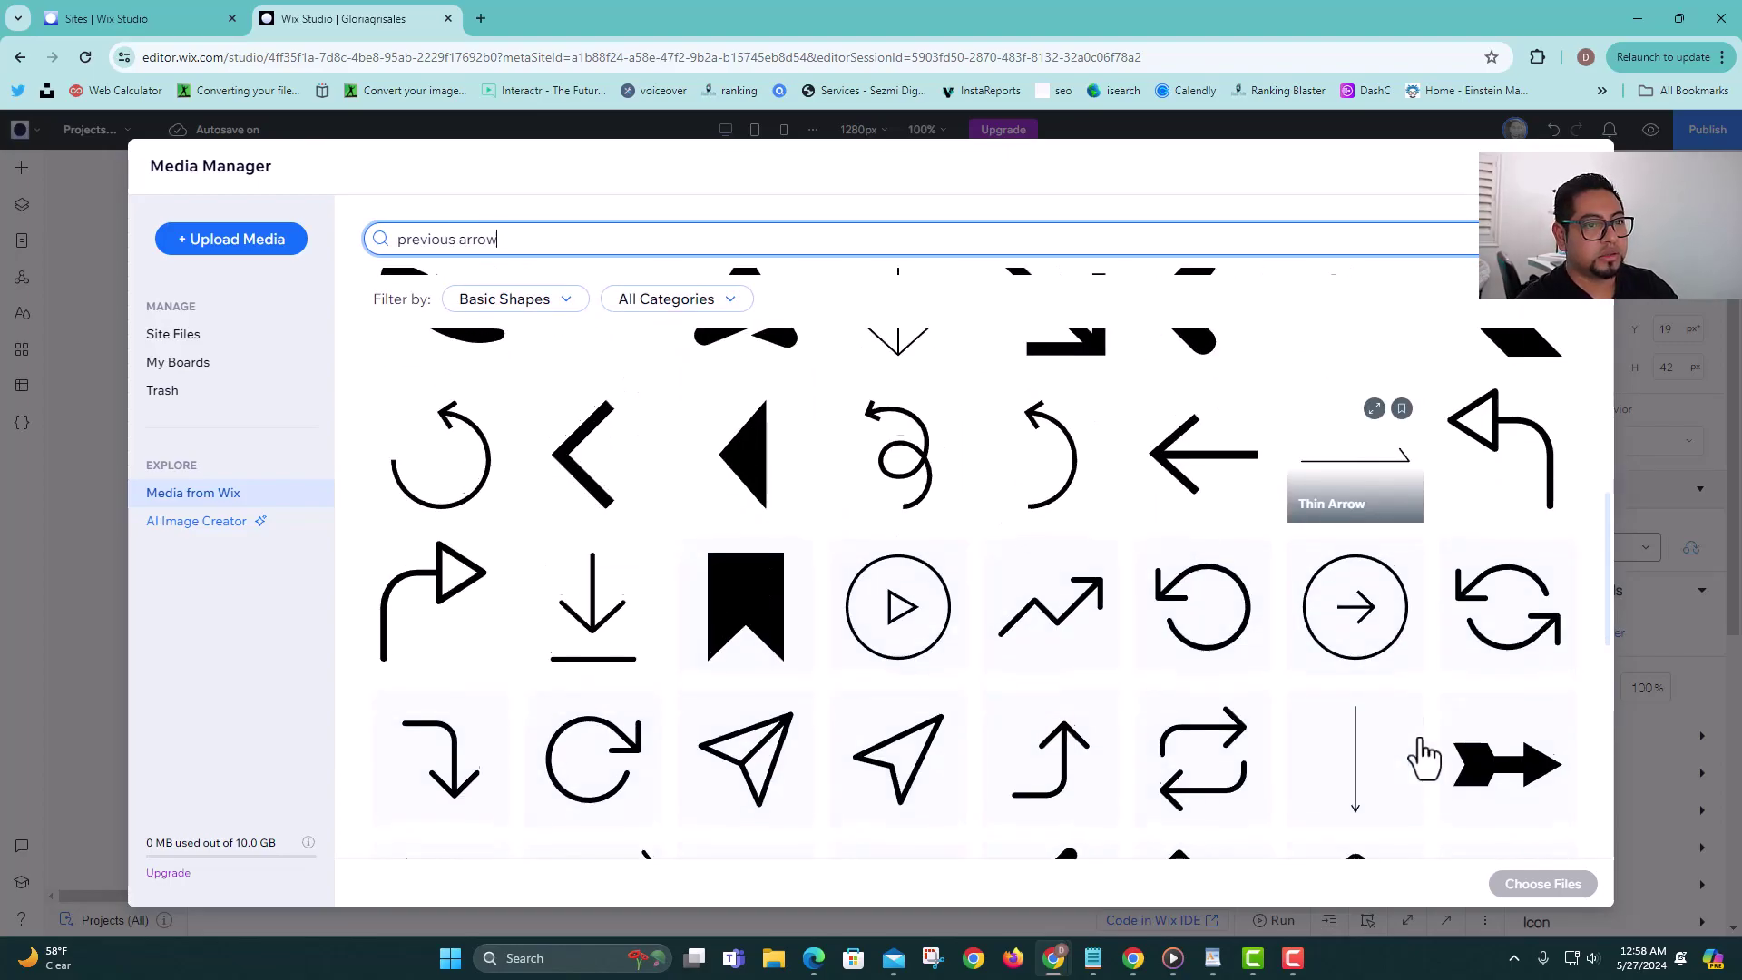
scroll(1148, 708, "down", 1)
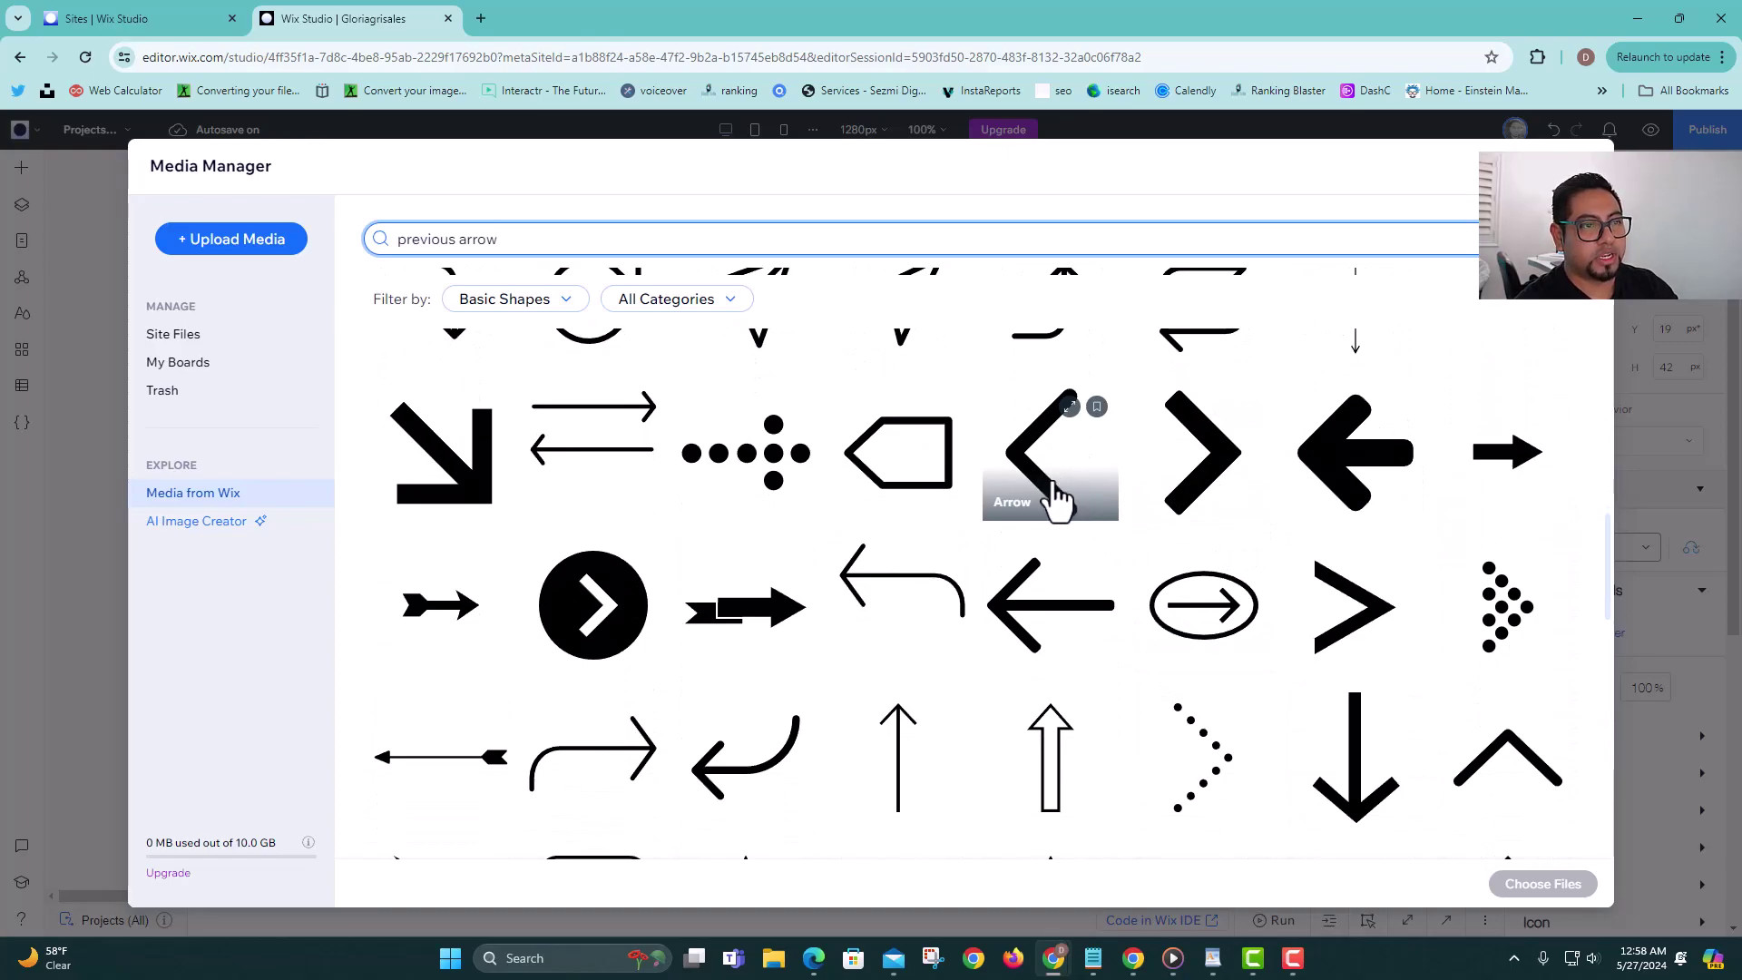
scroll(1057, 499, "up", 15)
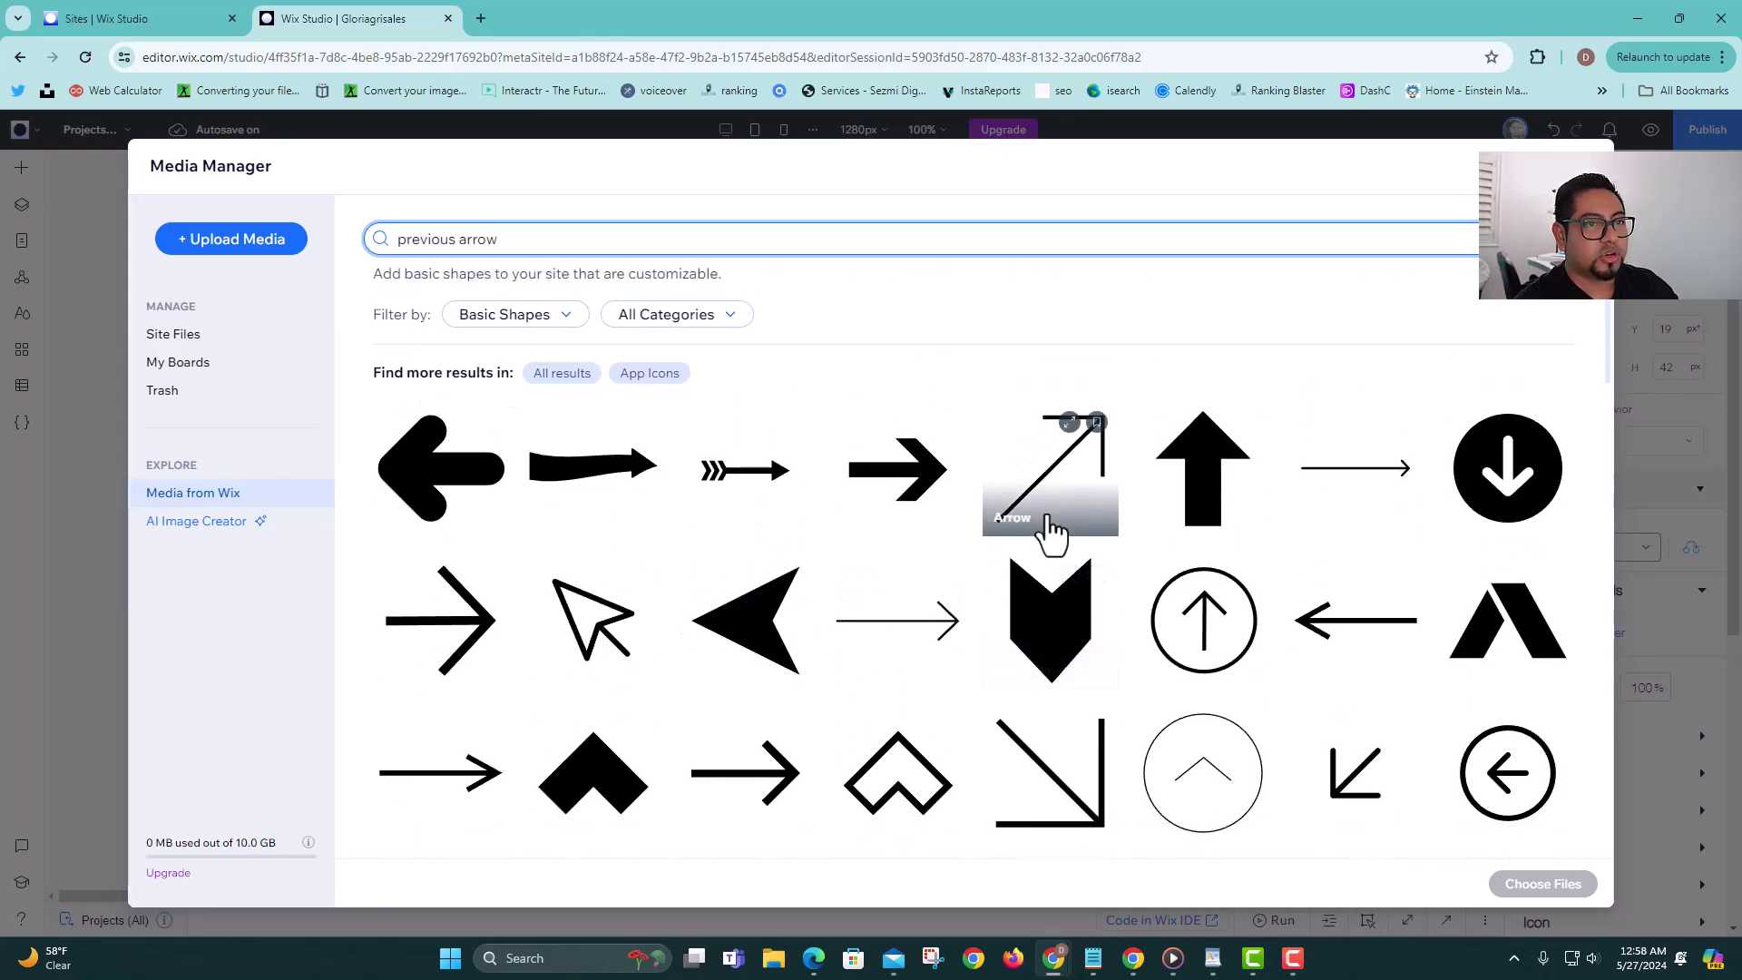
scroll(1048, 531, "down", 10)
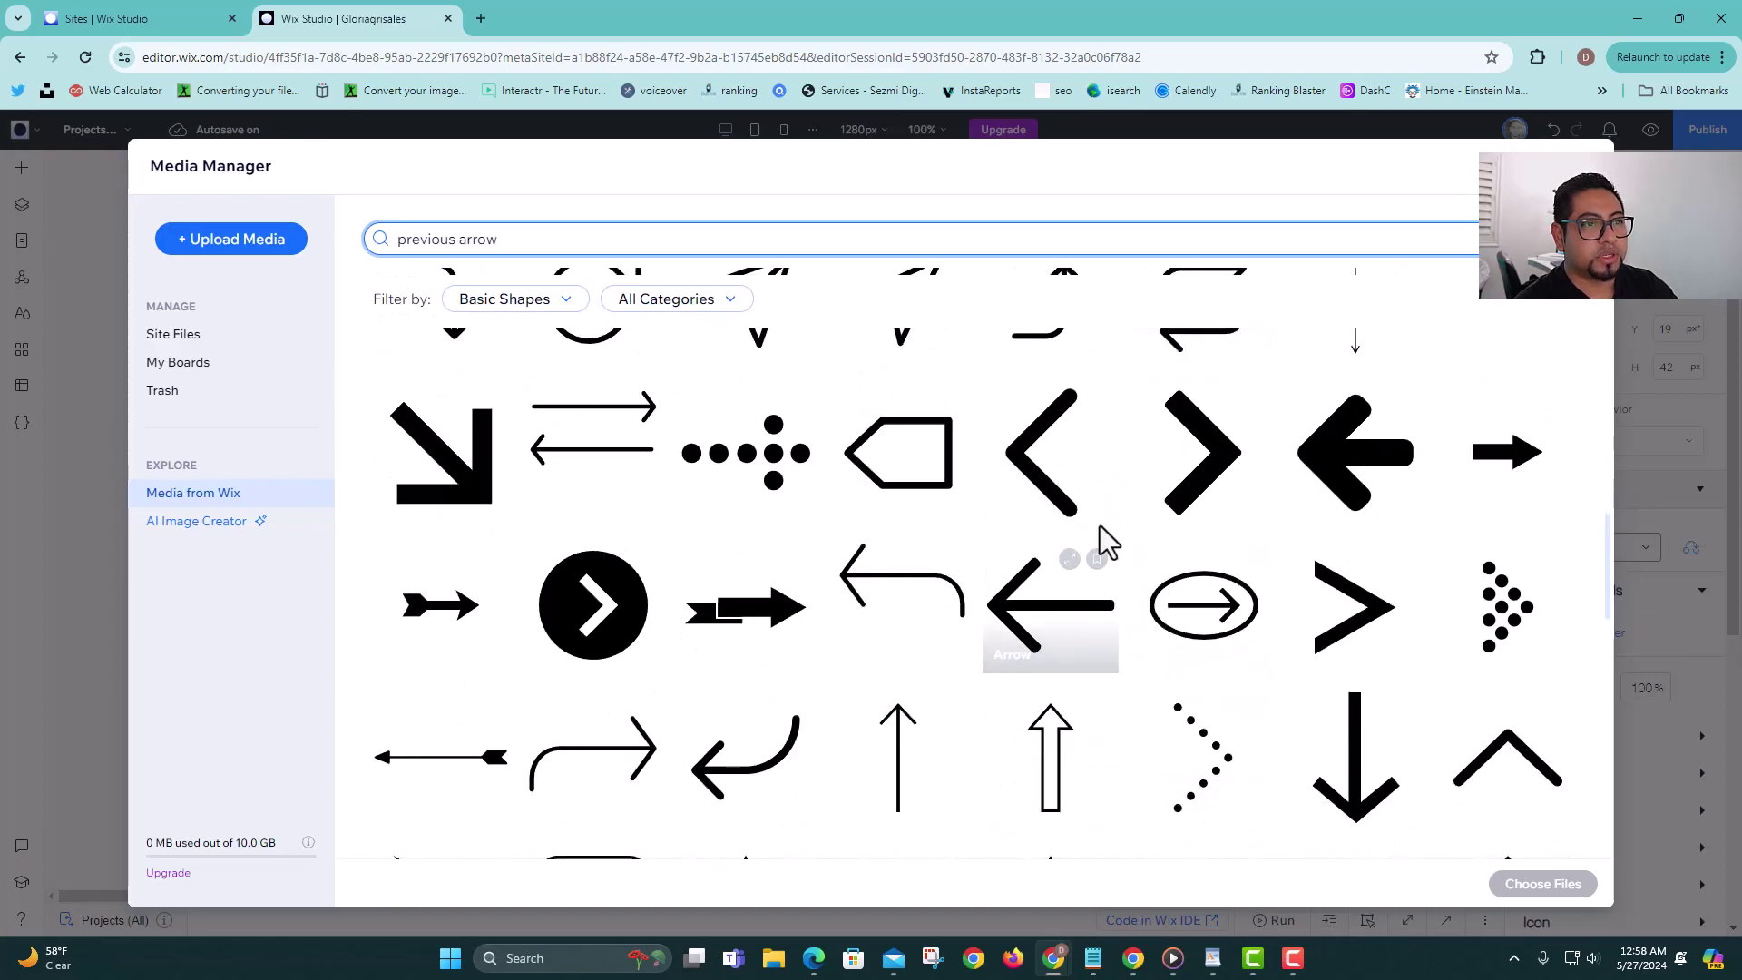
left_click(1053, 467)
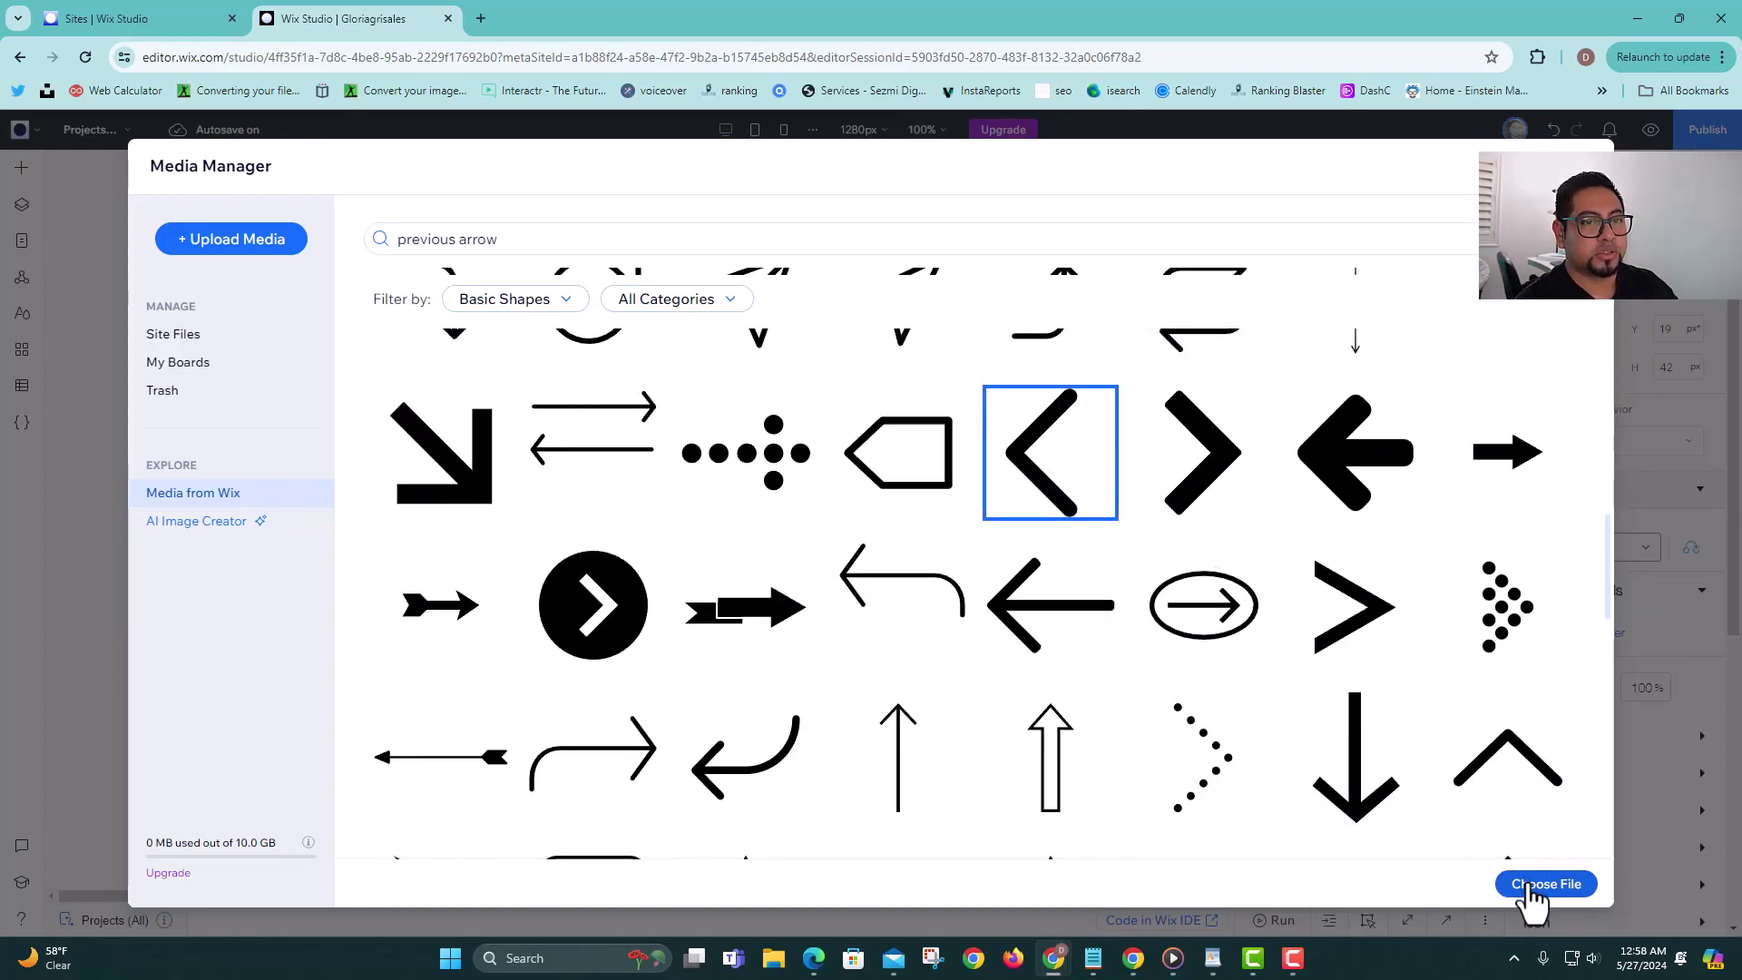
left_click(1531, 885)
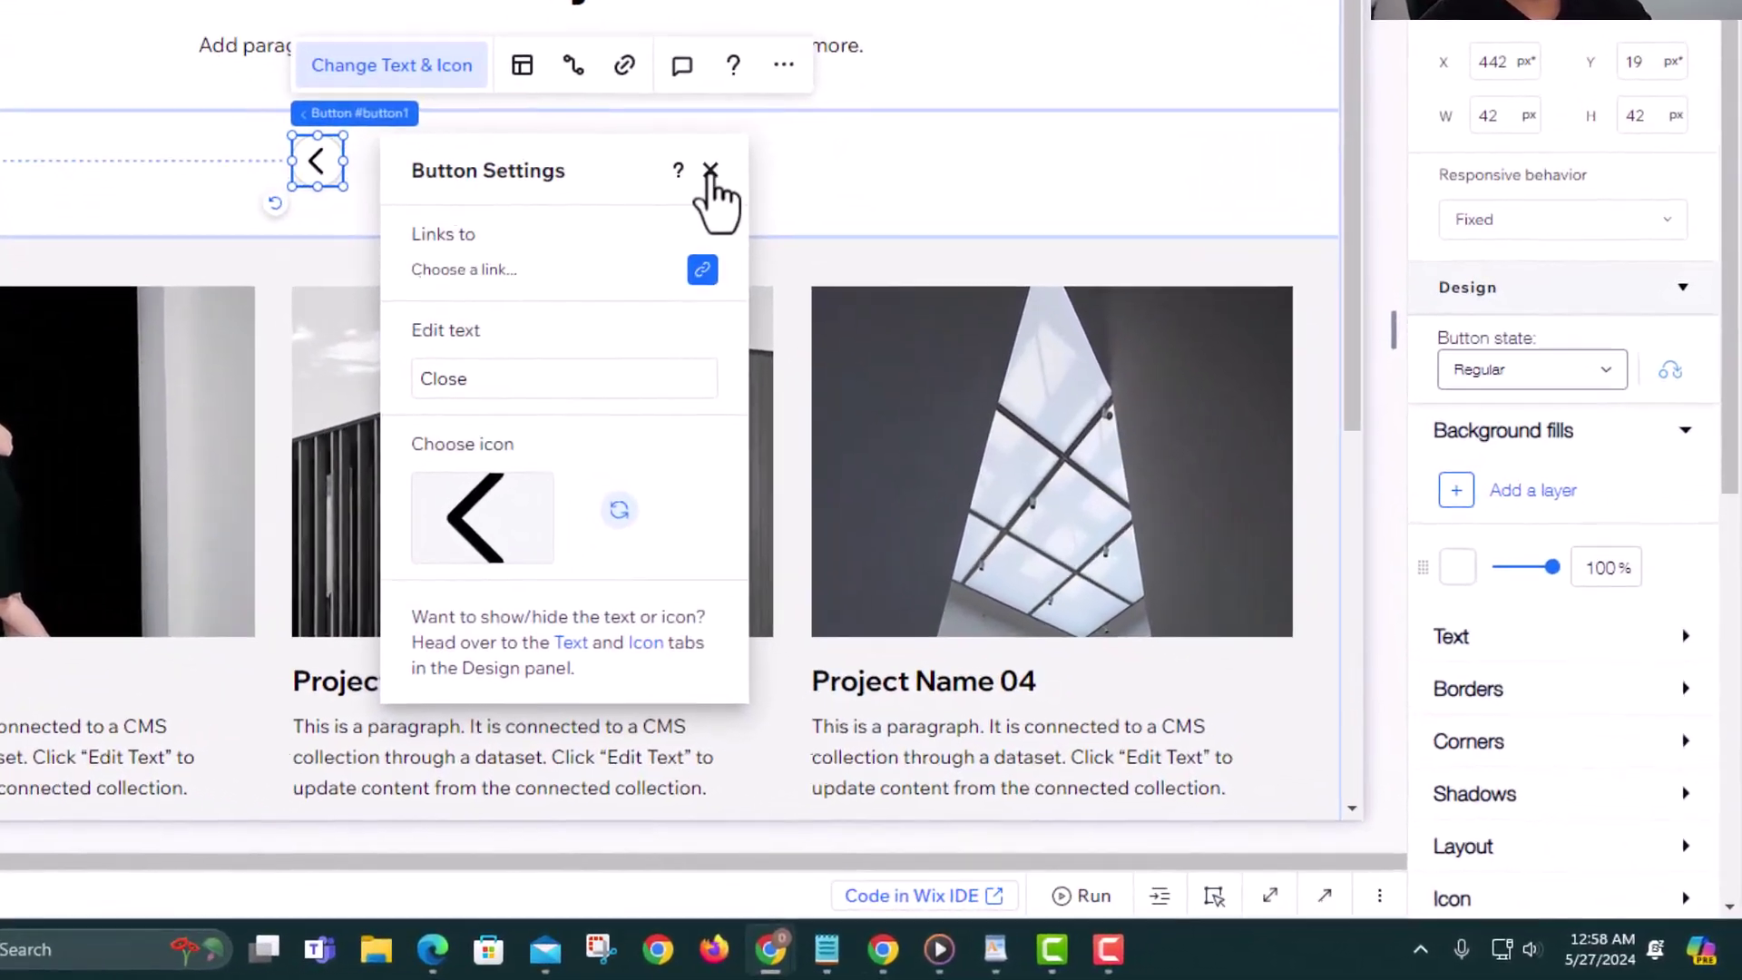
Set the button icon's colour to the mid-green theme swatch.
left_click(1012, 408)
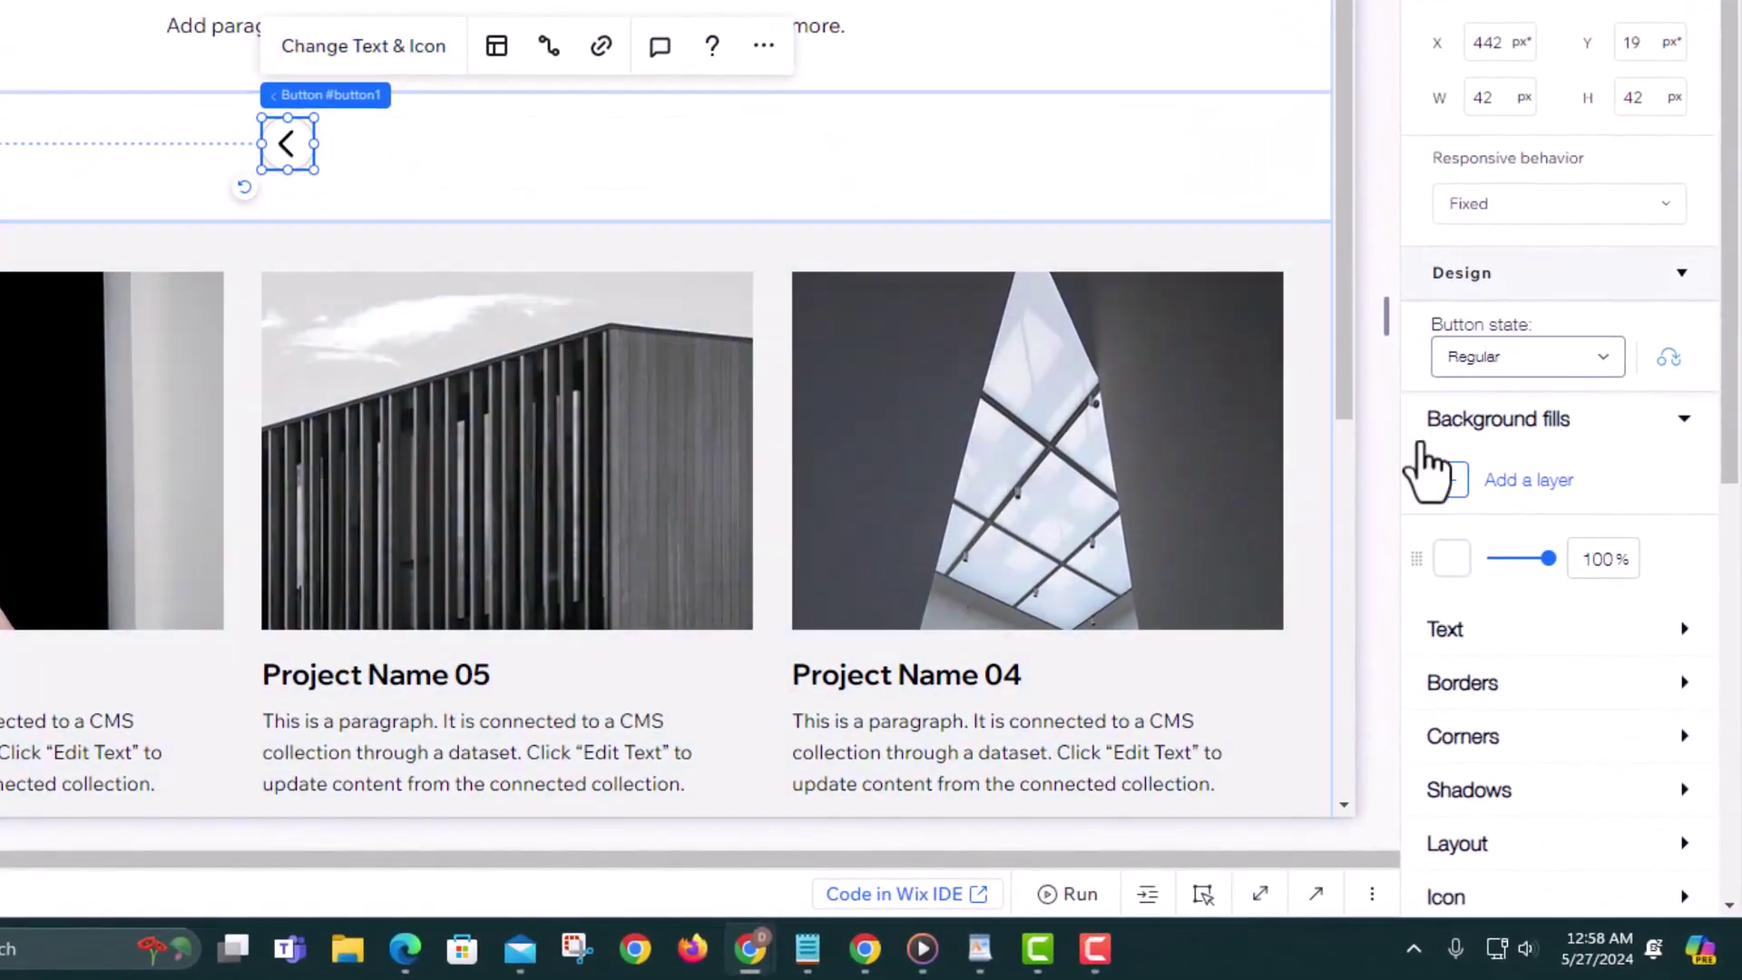
scroll(1463, 497, "down", 3)
left_click(1428, 513)
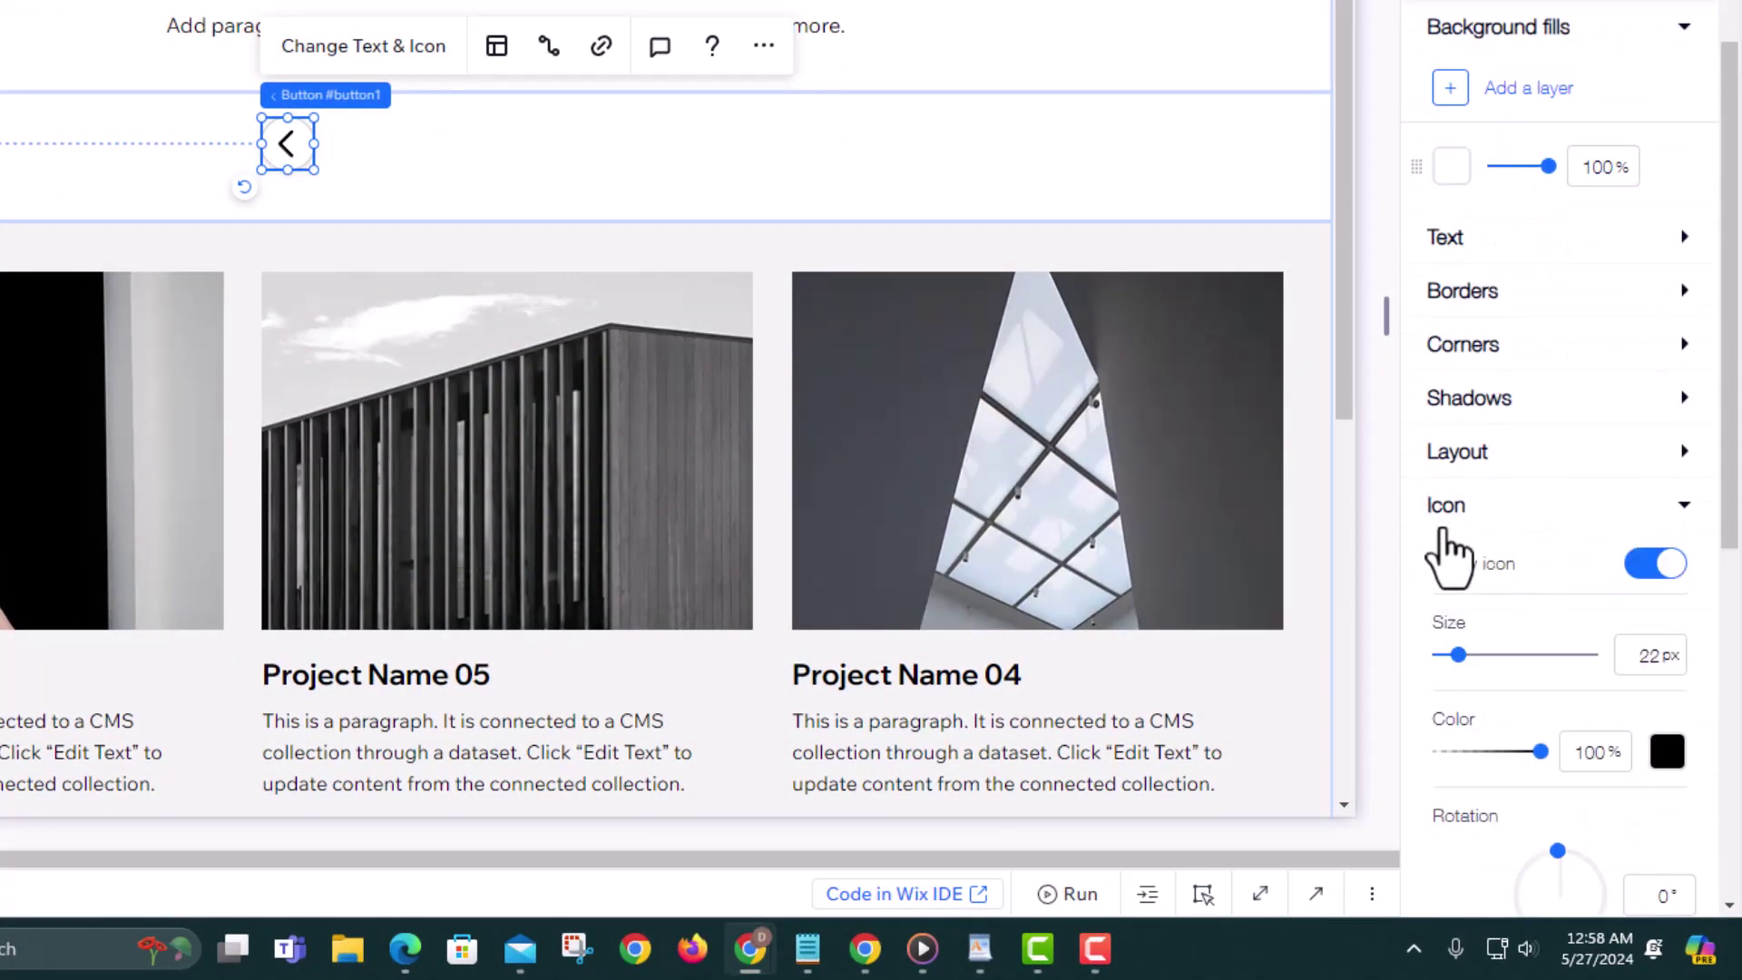
scroll(1683, 646, "down", 1)
left_click(1669, 626)
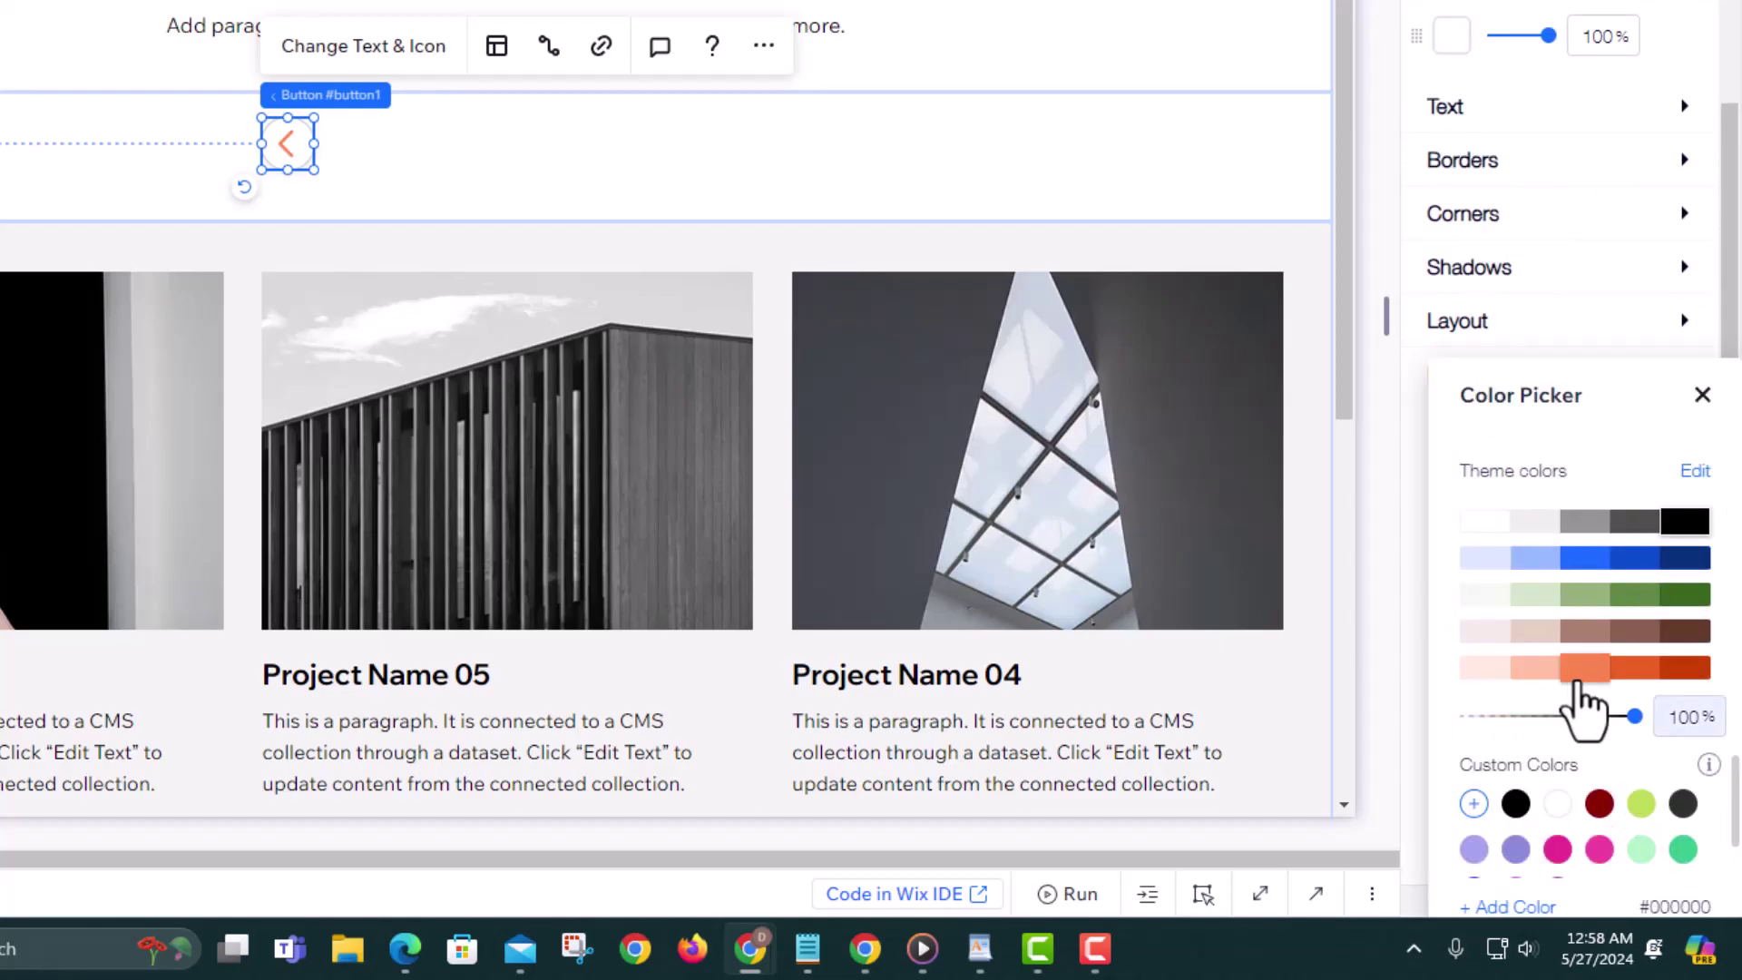
left_click(1633, 597)
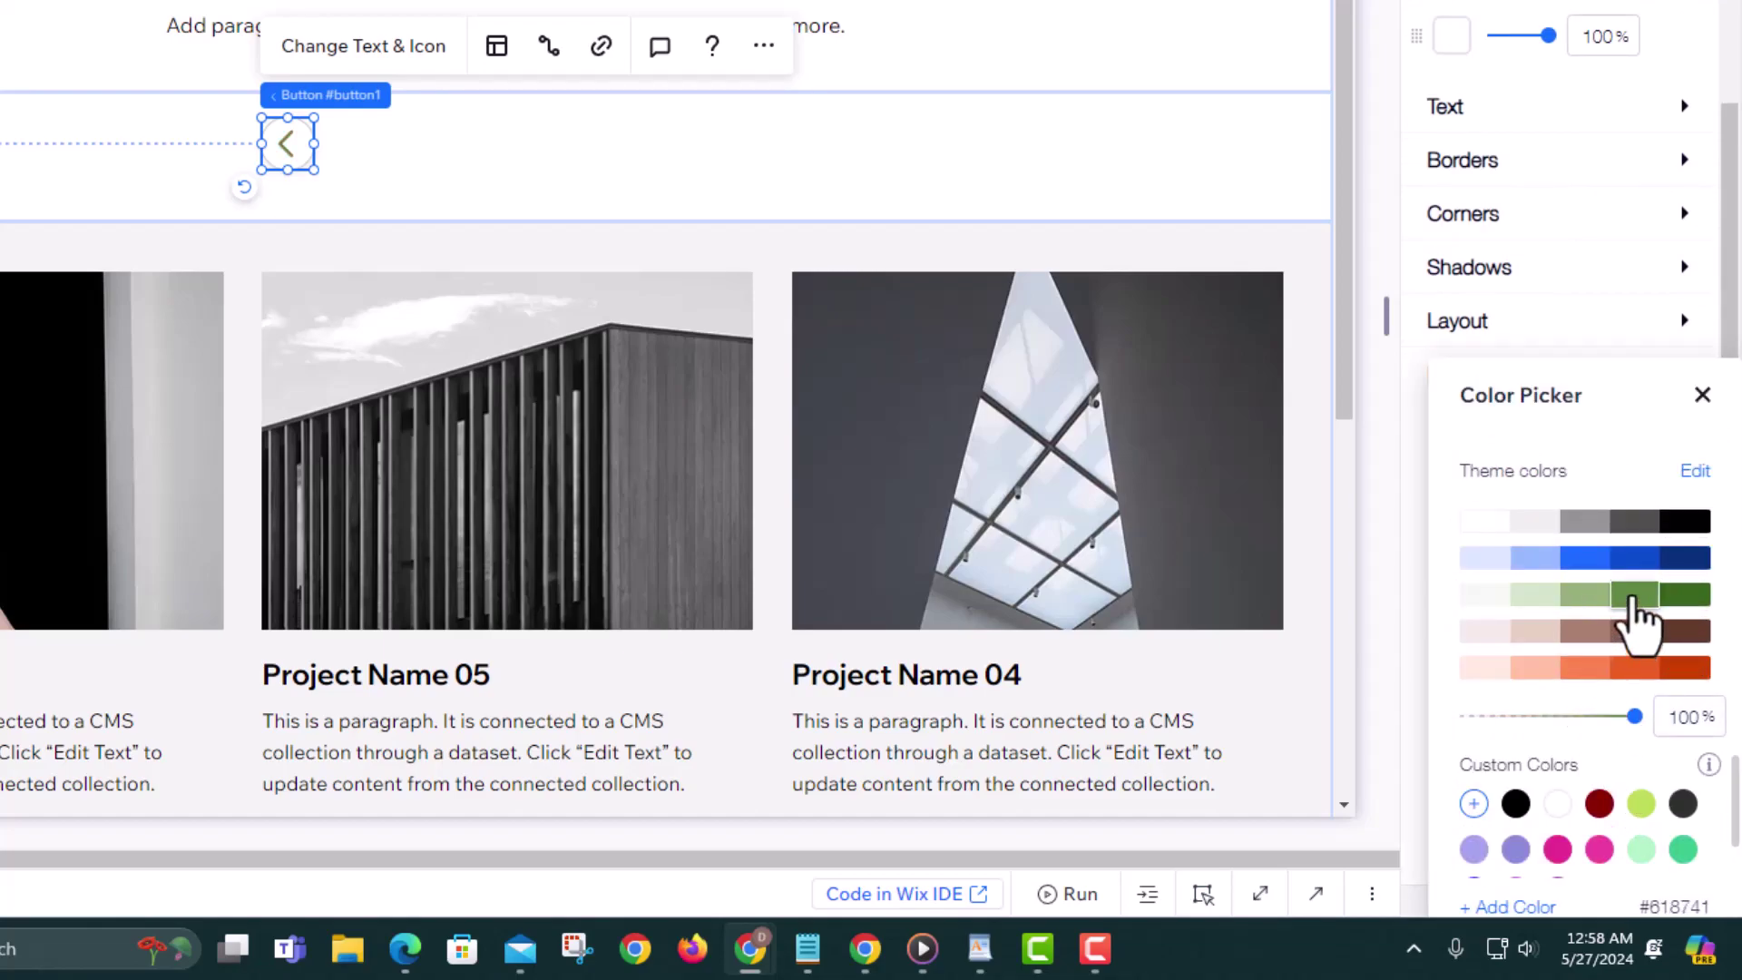
left_click(1700, 399)
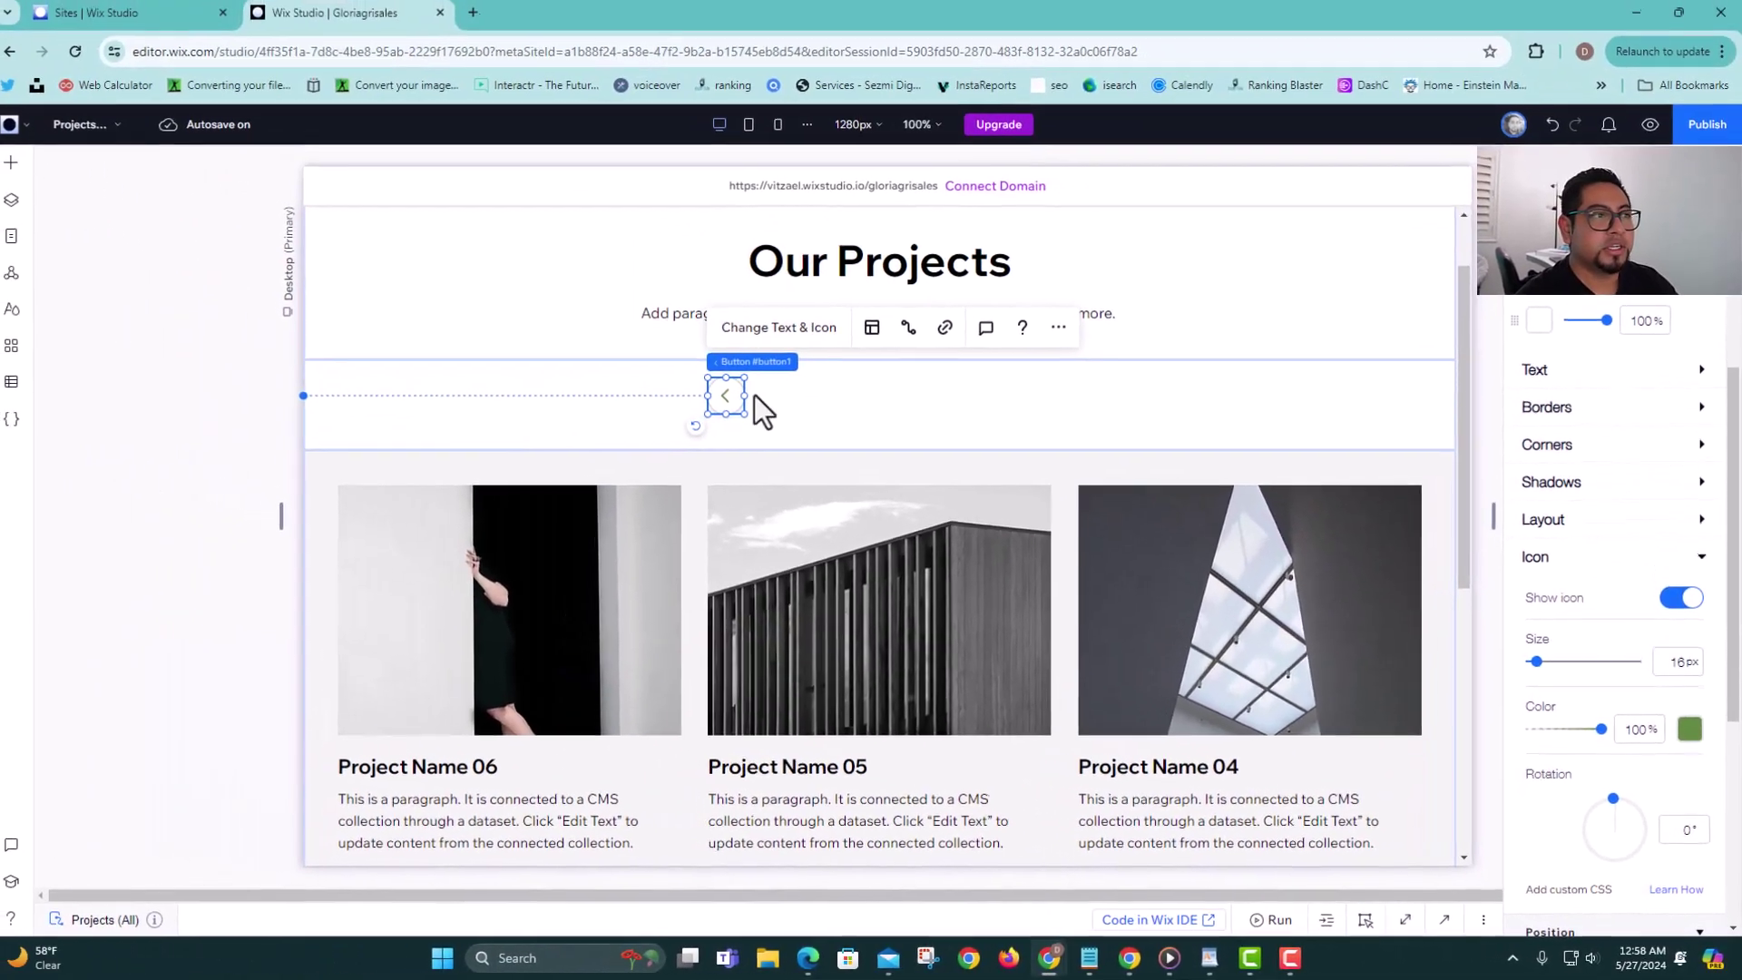
Resize the button to 40 × 40 px.
scroll(1565, 341, "up", 5)
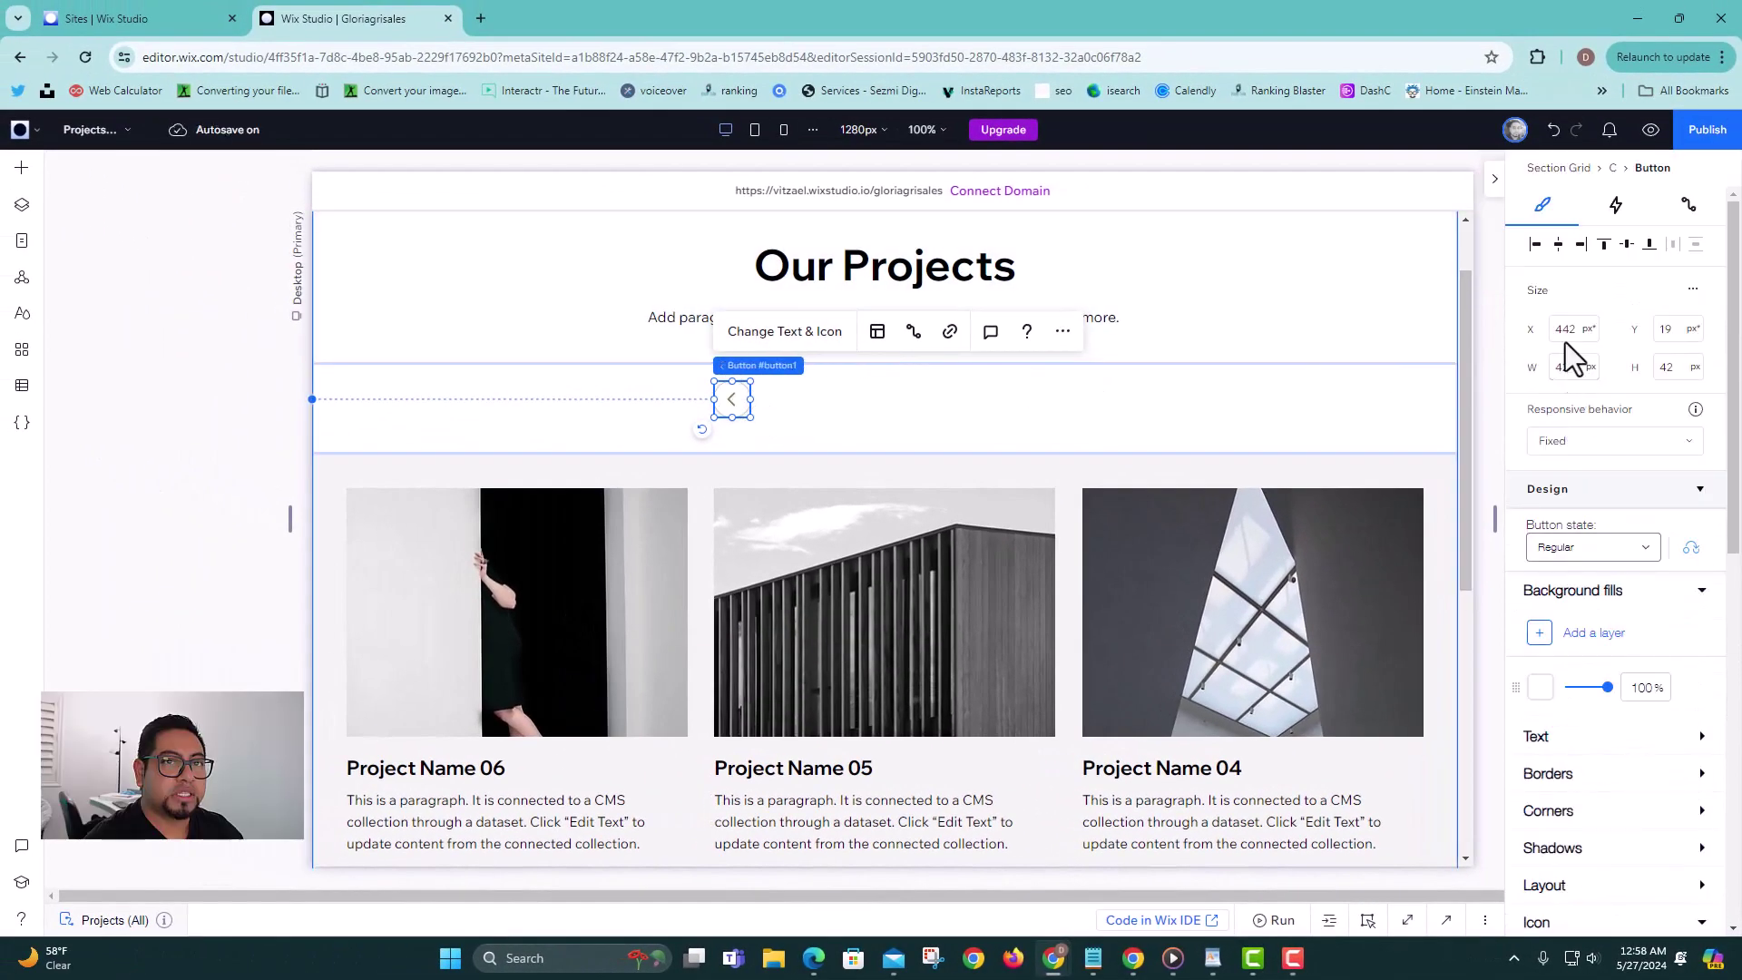
double_click(1565, 367)
type("40")
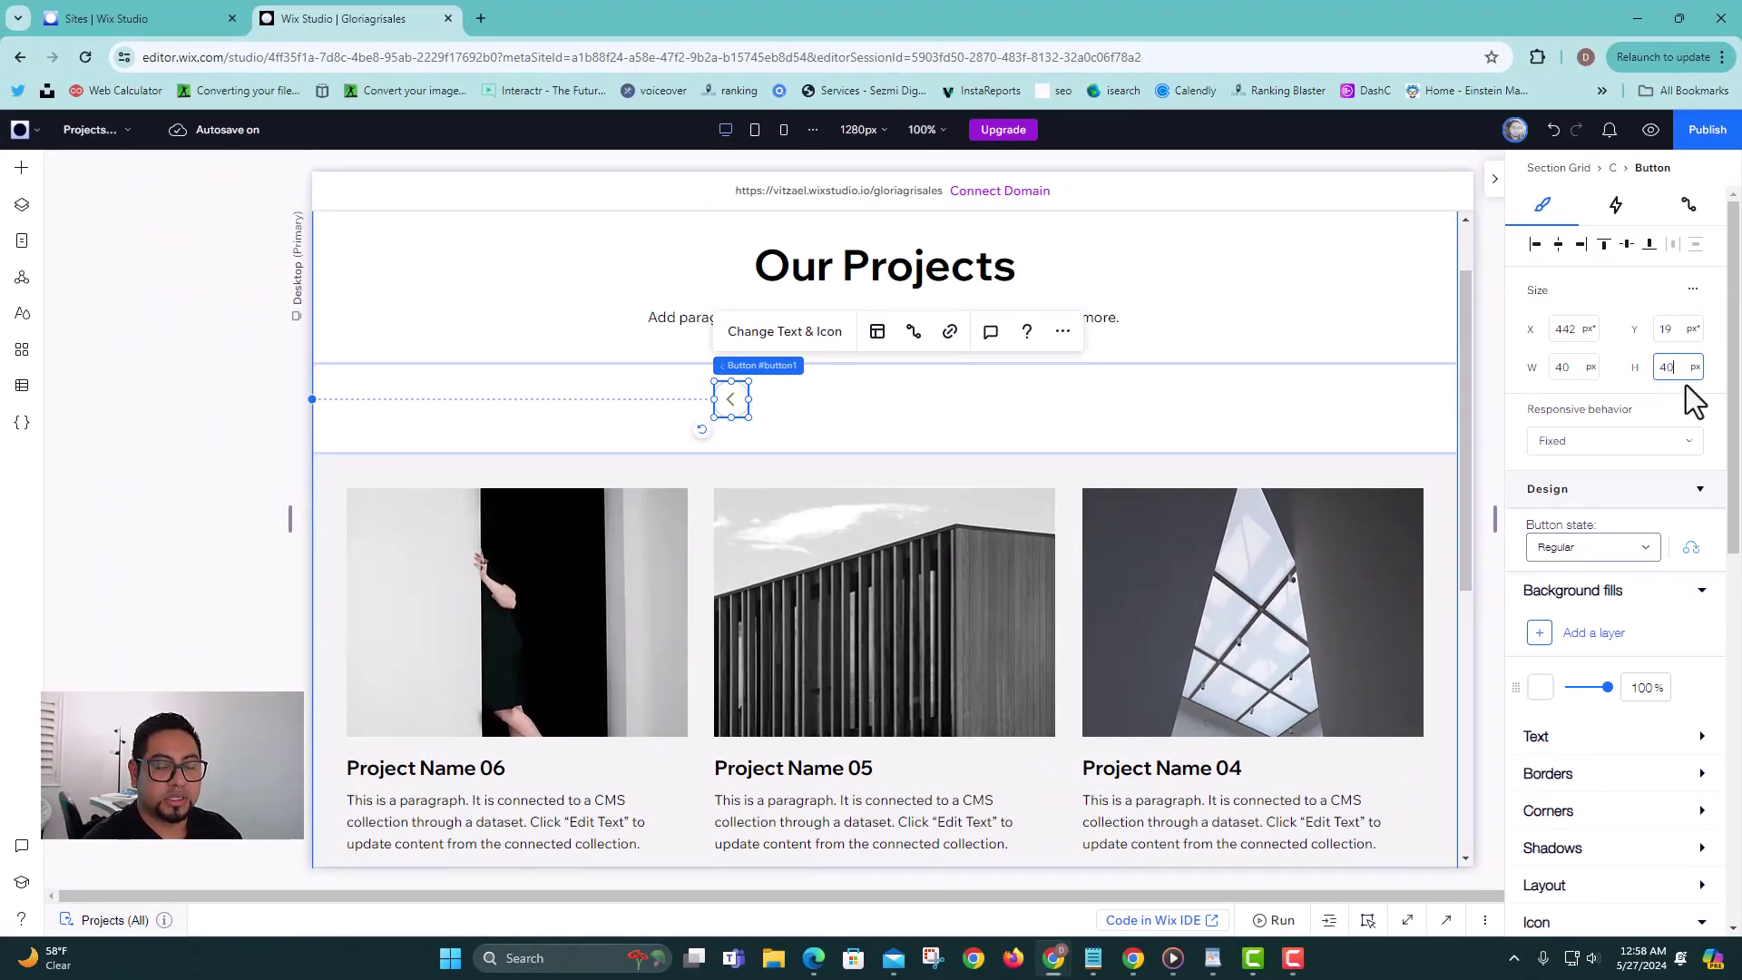
type("40")
key("Return")
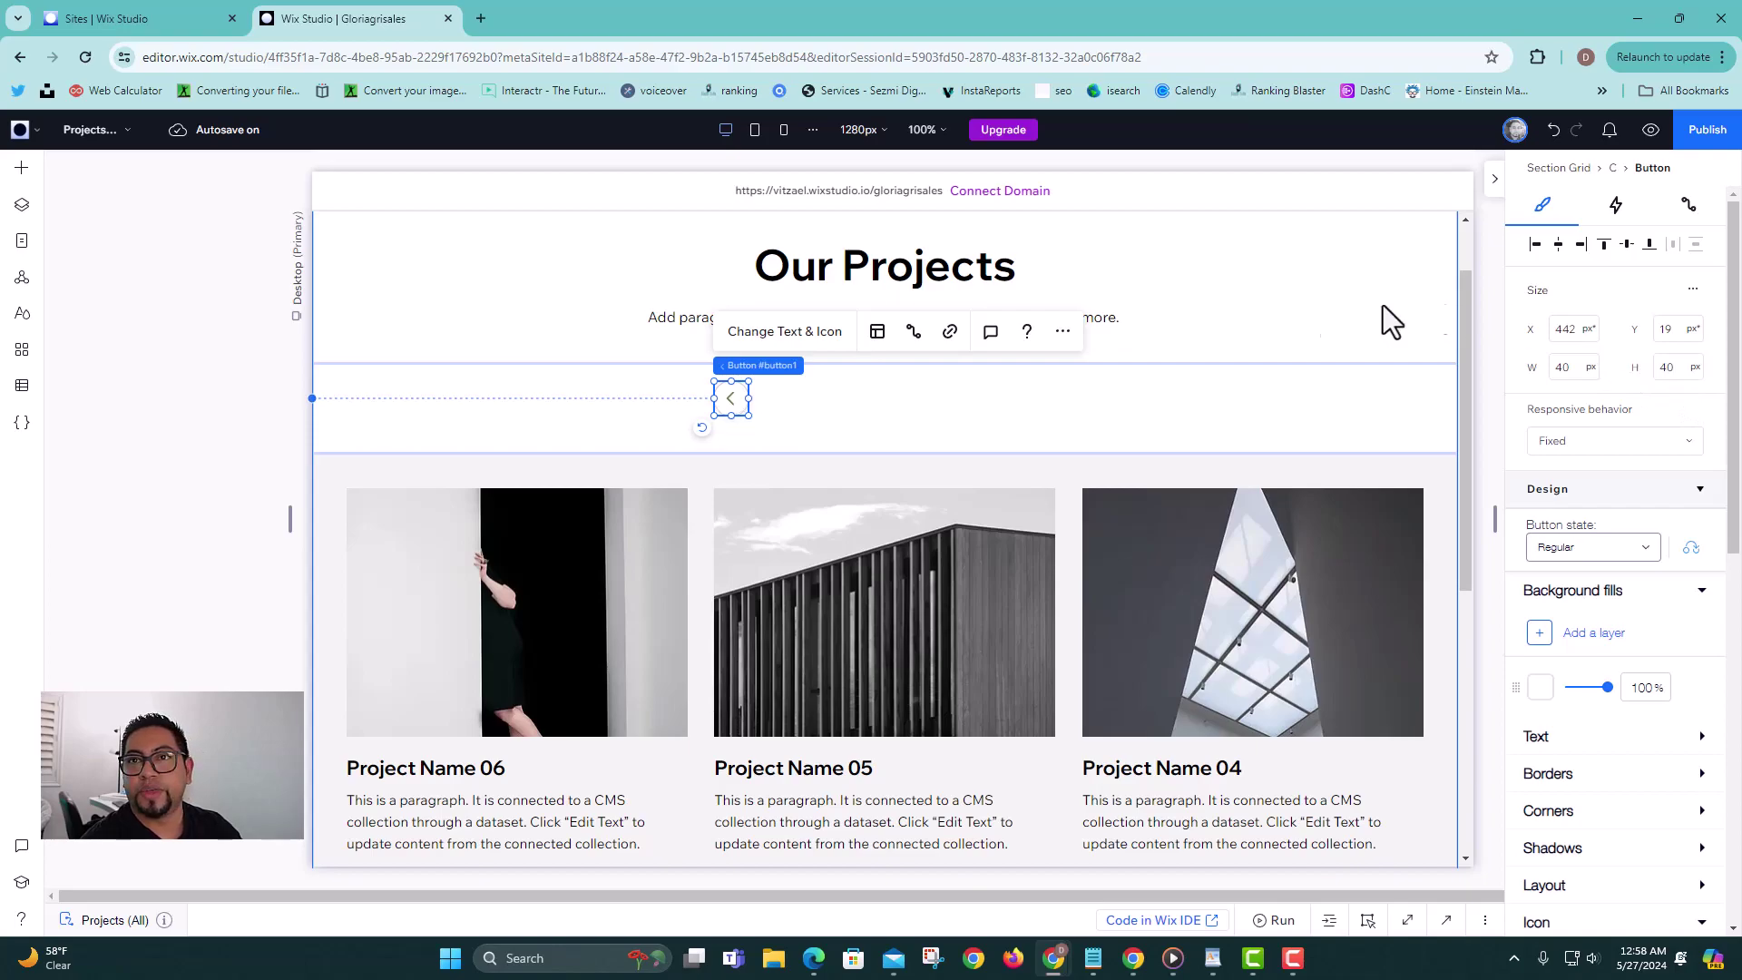